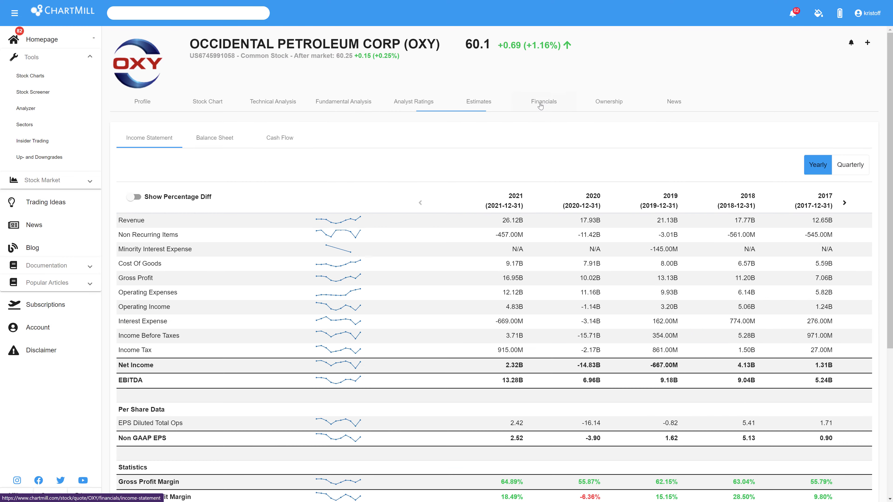
- Review Occidental Petroleum's yearly income statement and cash flow statement
scroll(244, 190, "down", 5)
scroll(245, 176, "up", 5)
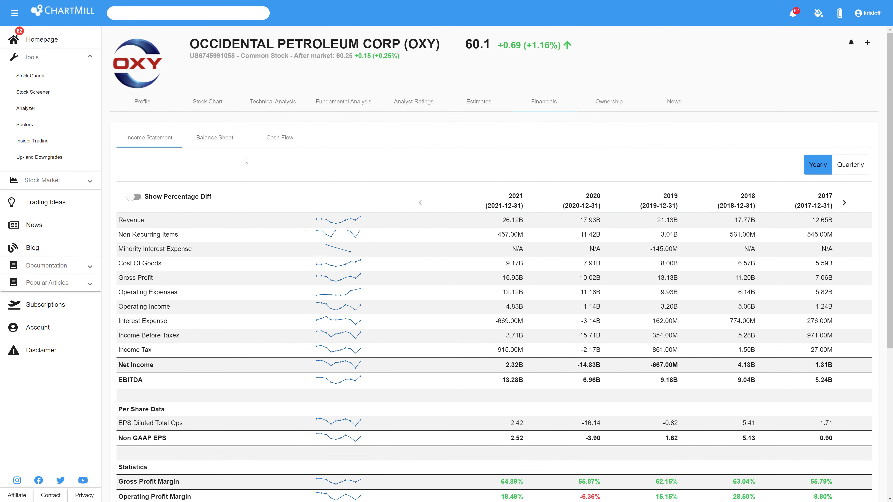
left_click(278, 137)
scroll(352, 239, "down", 3)
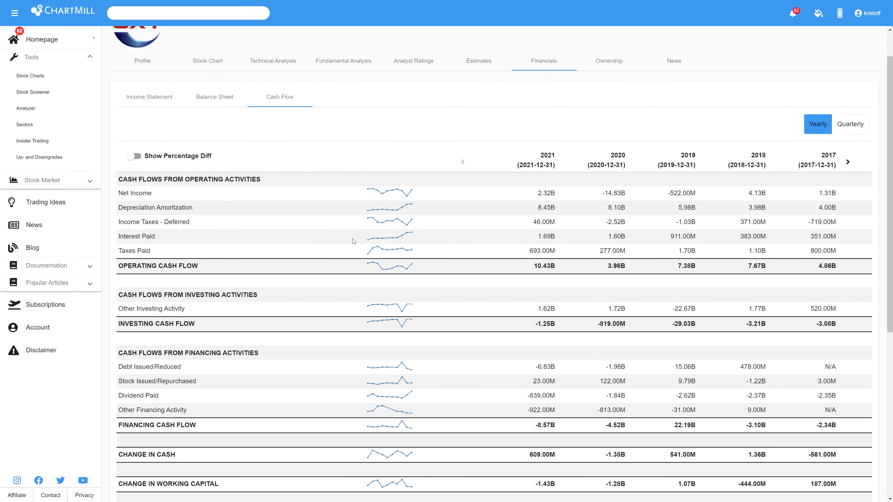
scroll(356, 264, "down", 6)
scroll(356, 264, "up", 10)
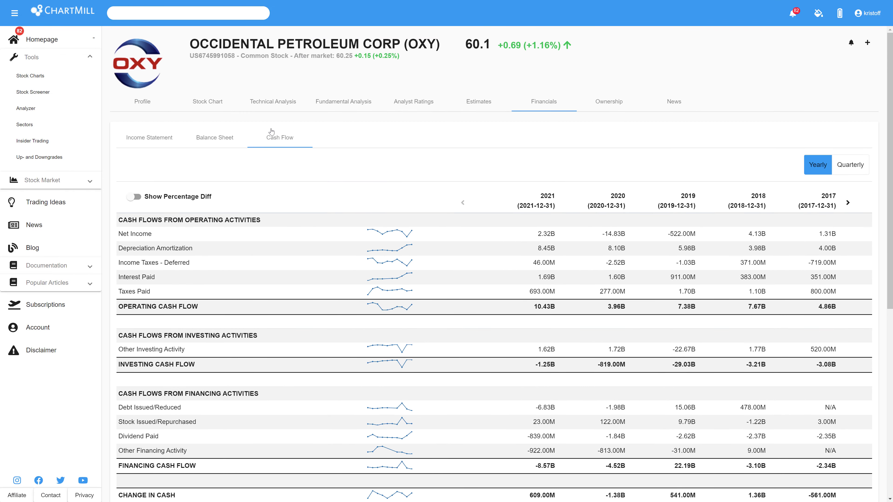
- Read through the OXY technical analysis report, from the technical rating to the trend, performance and volume figures
left_click(273, 102)
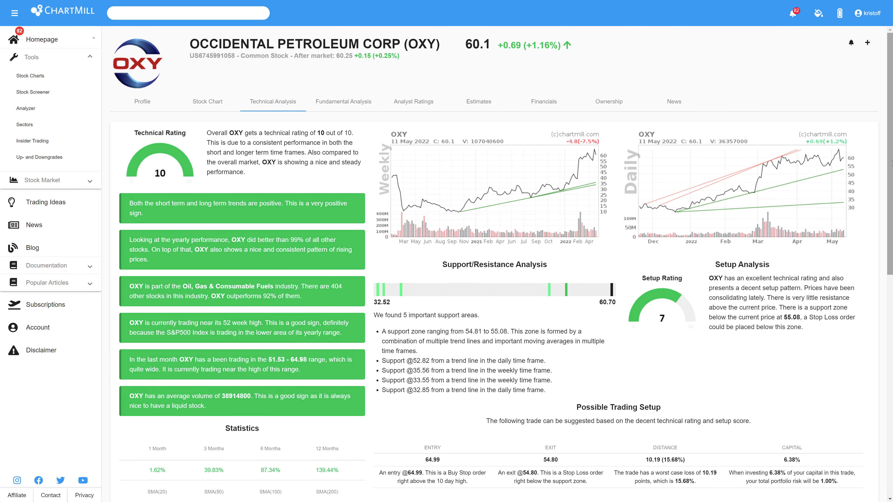
scroll(891, 163, "down", 1)
scroll(502, 267, "down", 2)
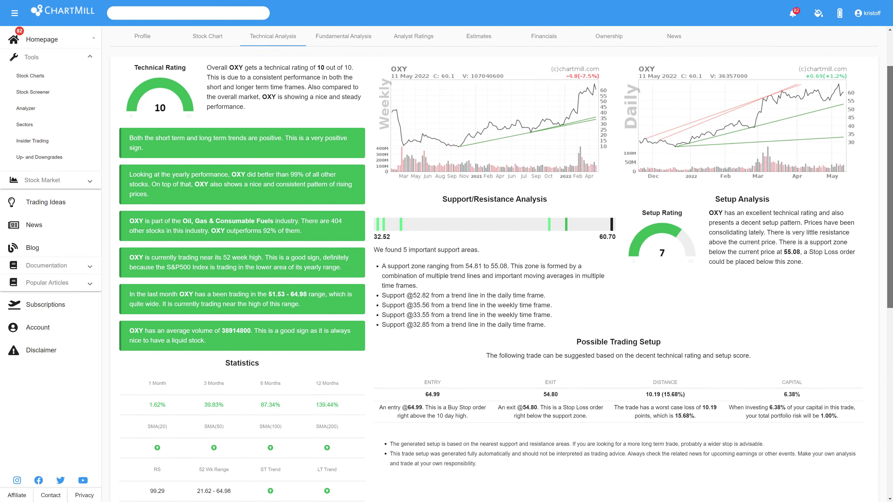
scroll(503, 267, "down", 3)
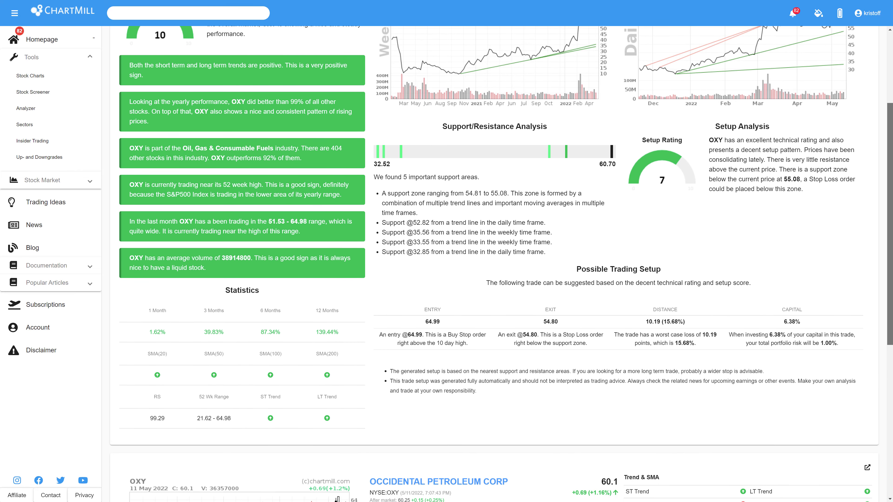
scroll(502, 267, "down", 3)
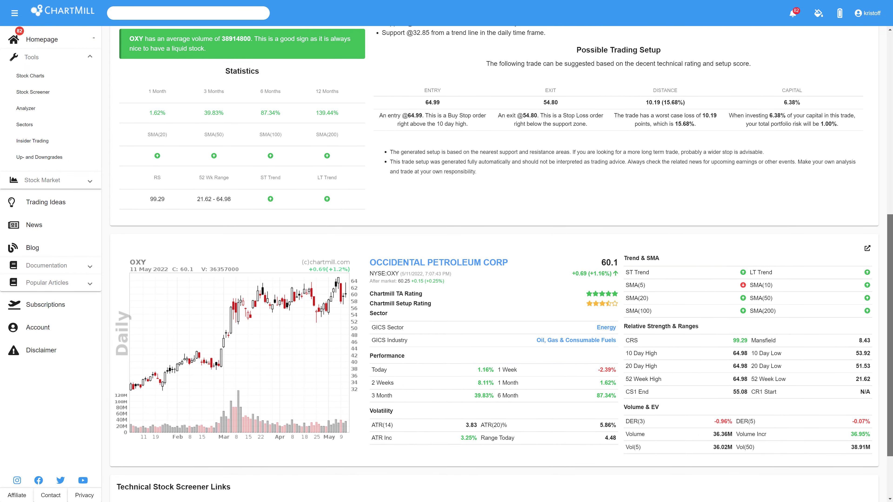
left_click_drag(890, 332, 888, 275)
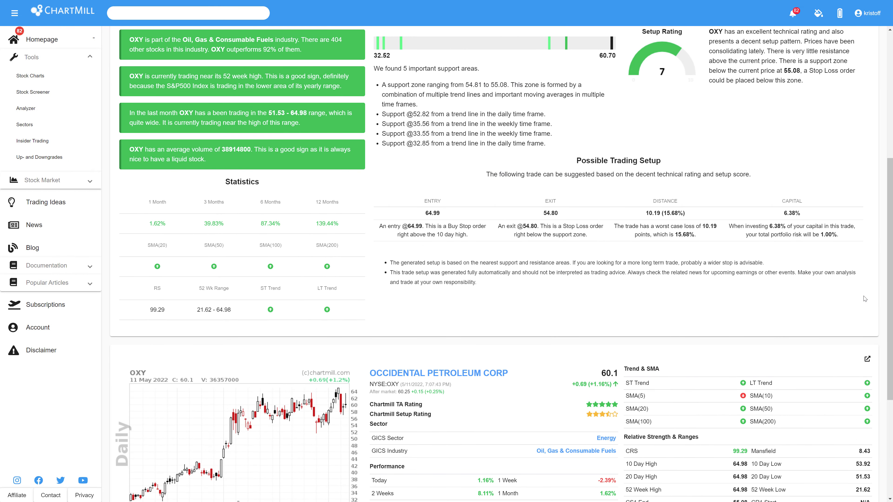
- Open the full OXY profile and load its daily stock chart in the Chart Tool
left_click(868, 364)
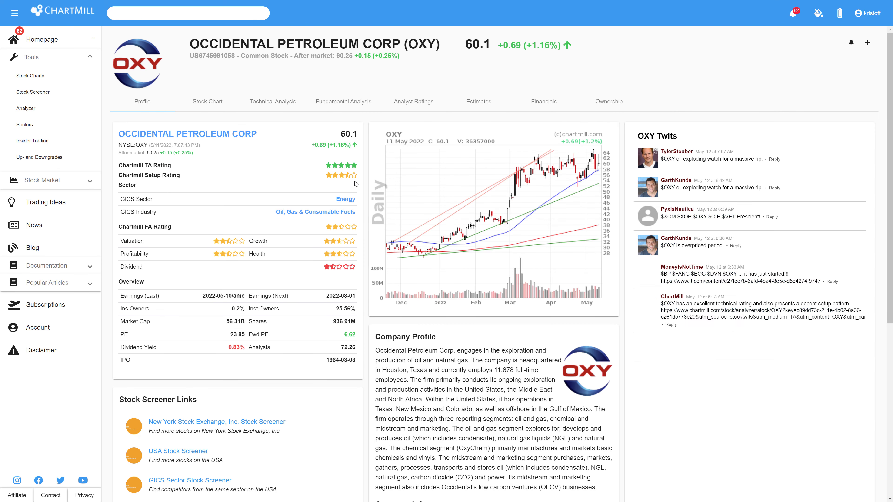
left_click(208, 104)
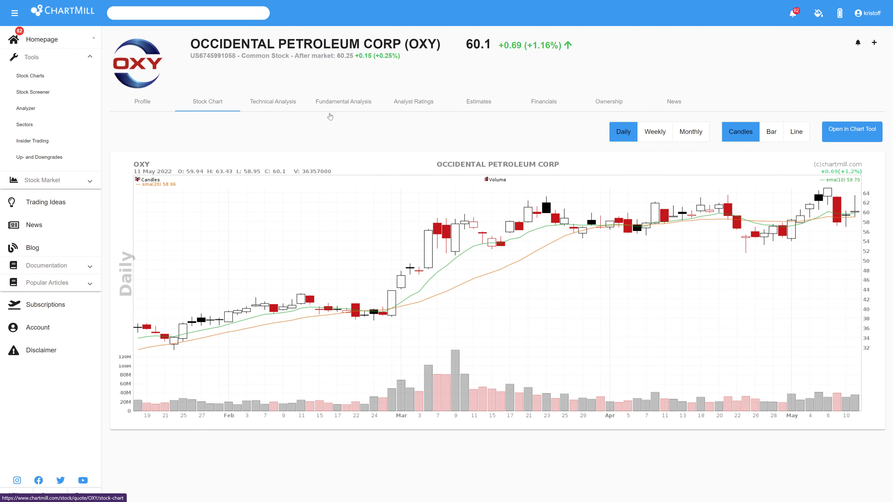
left_click(852, 130)
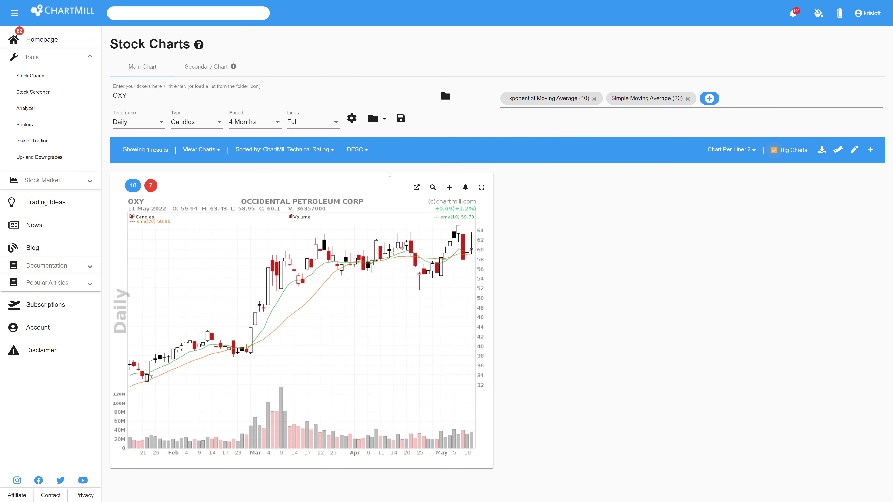
- Show the OXY result in the FA Table view and in the TA Report view
left_click(215, 149)
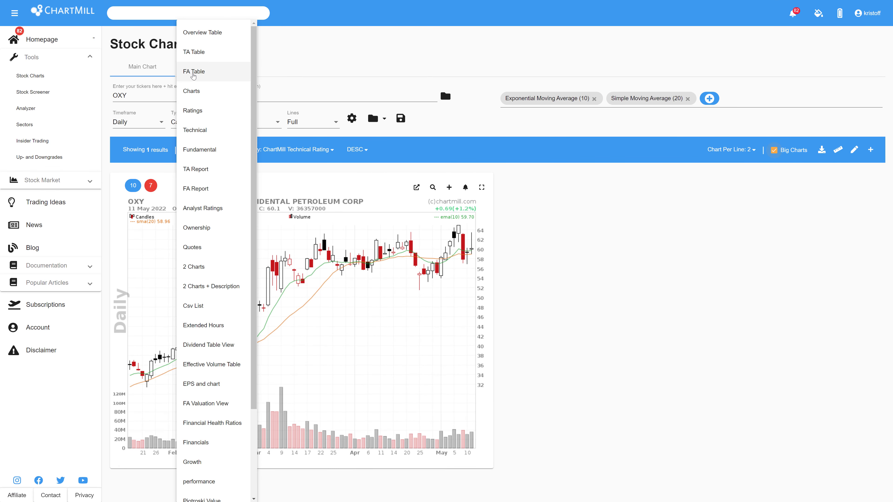
left_click(193, 73)
left_click(220, 157)
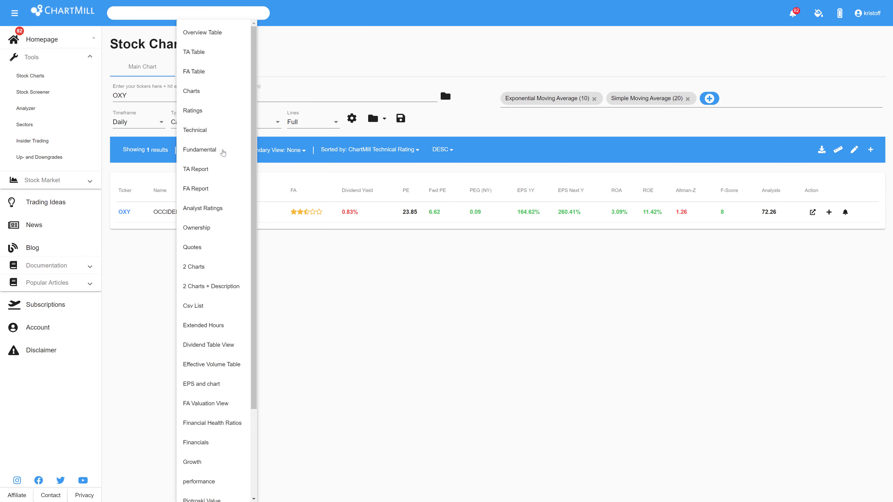
left_click(189, 171)
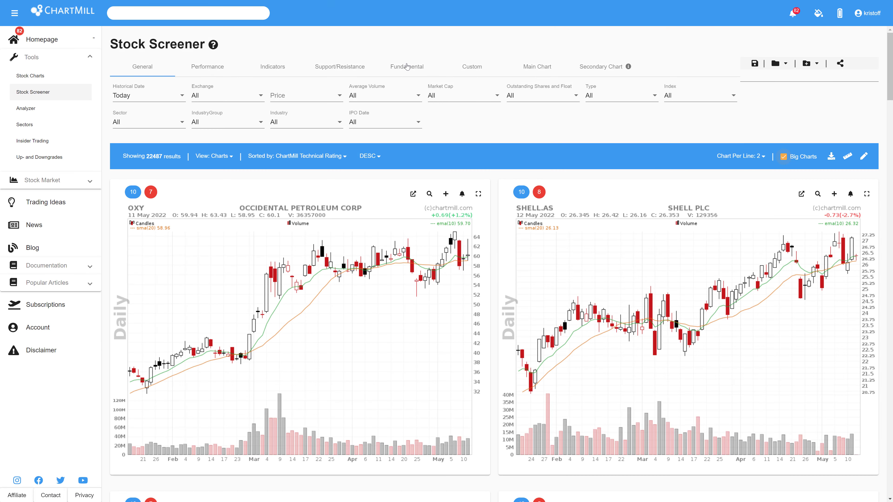
- Look over the Fundamental, Support/Resistance and Indicators filters of the stock screener
left_click(407, 67)
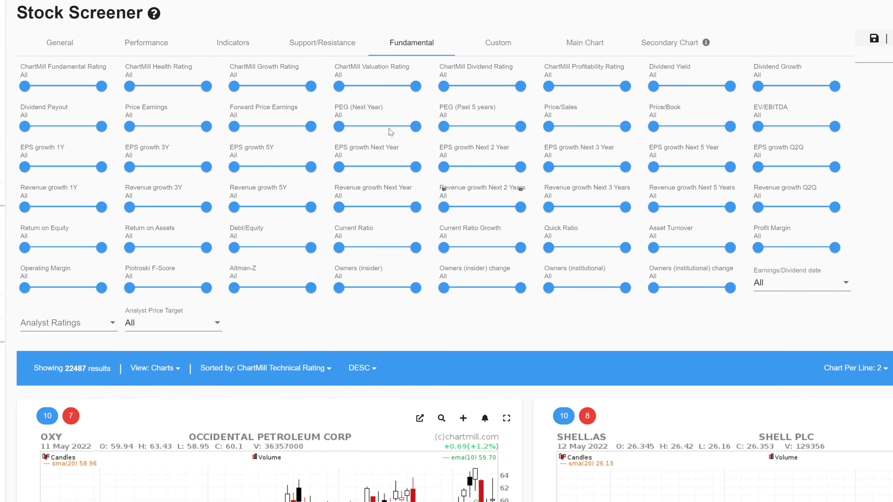
left_click(327, 45)
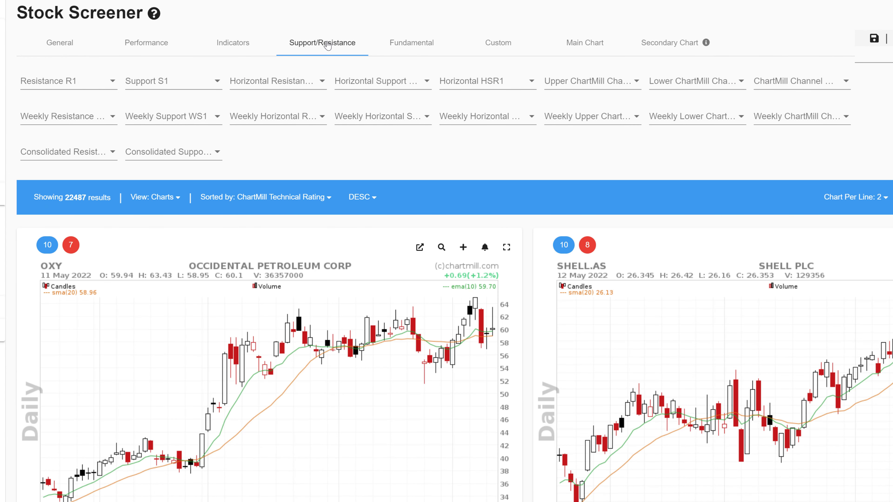
left_click(235, 45)
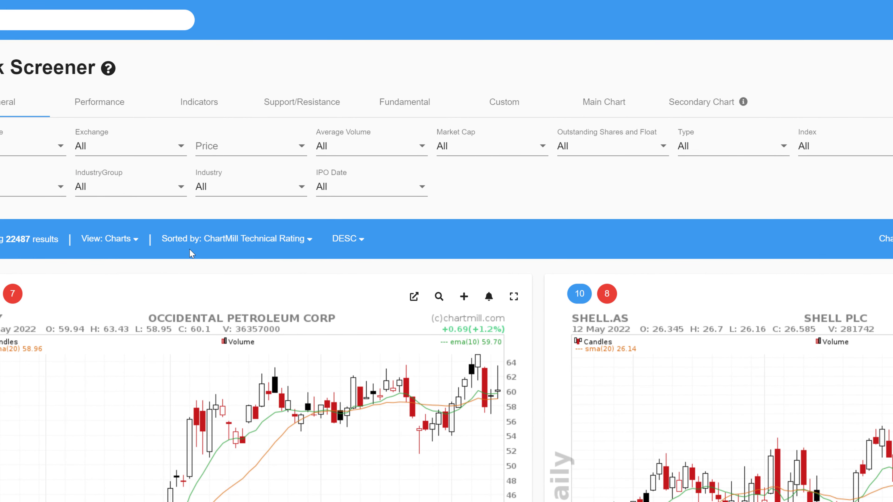
- Filter the stocks to a price Above 5 and an average volume of 50 SMA > 300K
left_click(240, 155)
left_click(185, 236)
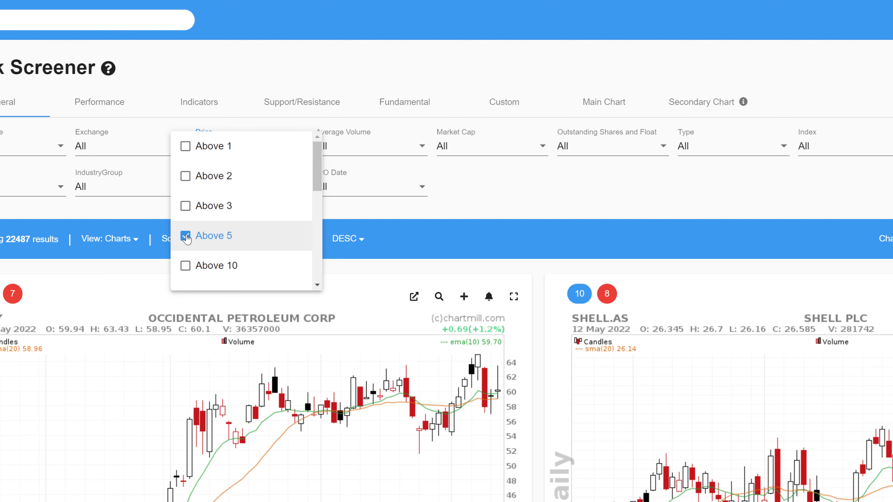
left_click(343, 208)
left_click(360, 147)
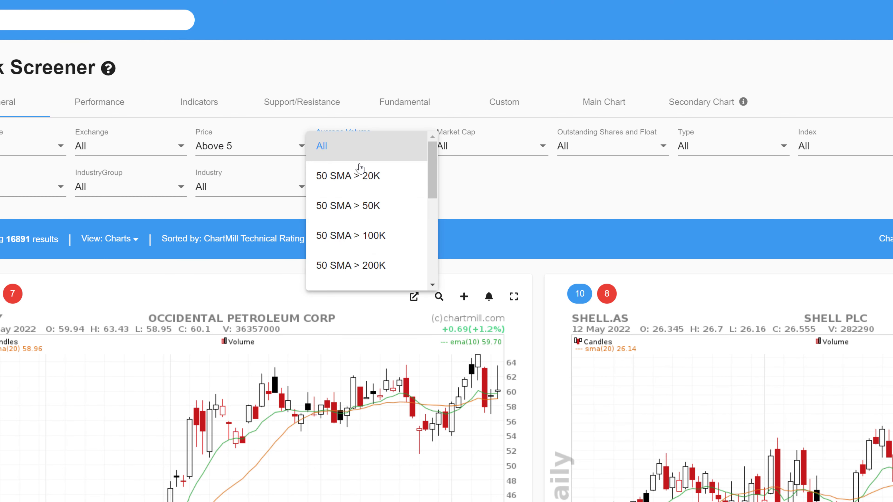
scroll(359, 225, "down", 2)
left_click(359, 234)
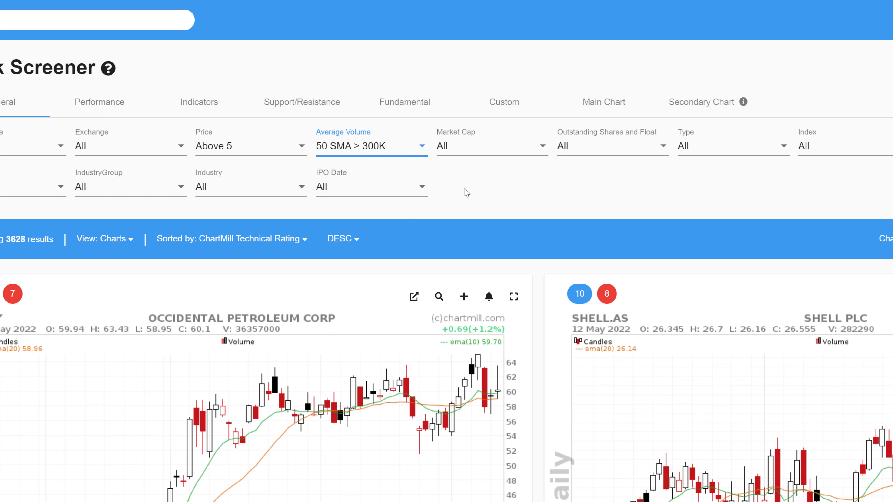
- Limit the screen to companies with a market cap of At least Mid (2B+)
left_click(537, 149)
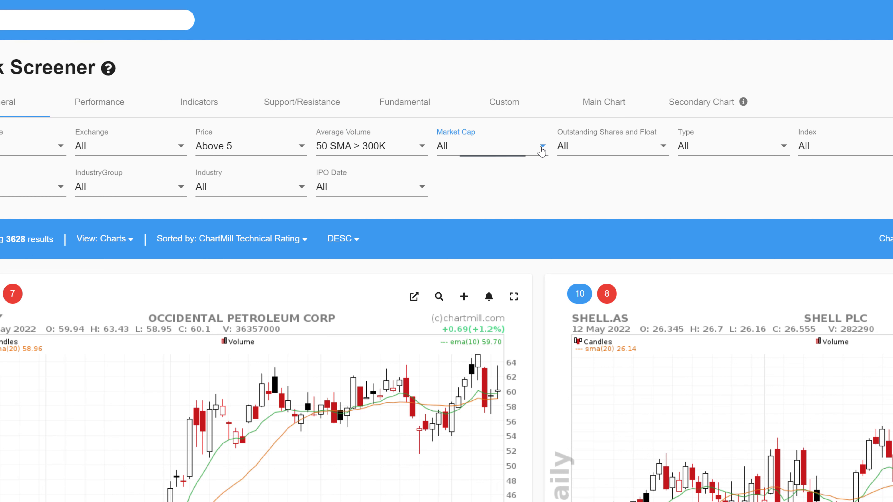
scroll(512, 184, "down", 3)
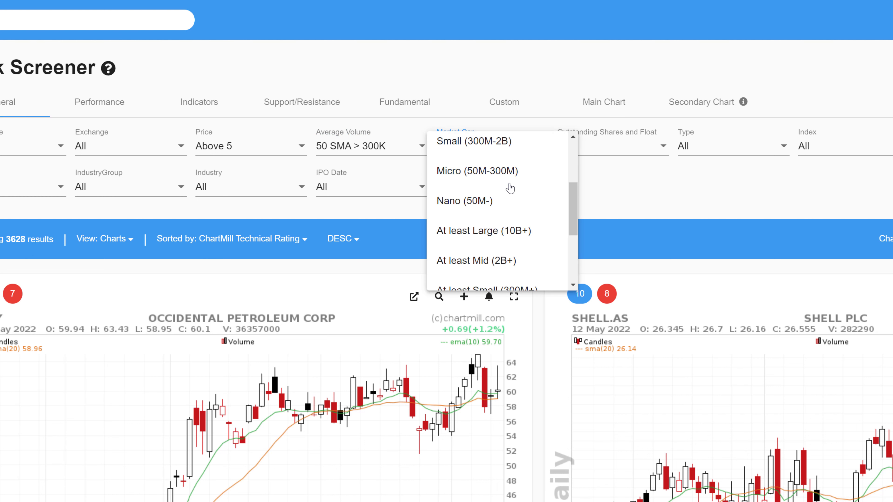
left_click(492, 261)
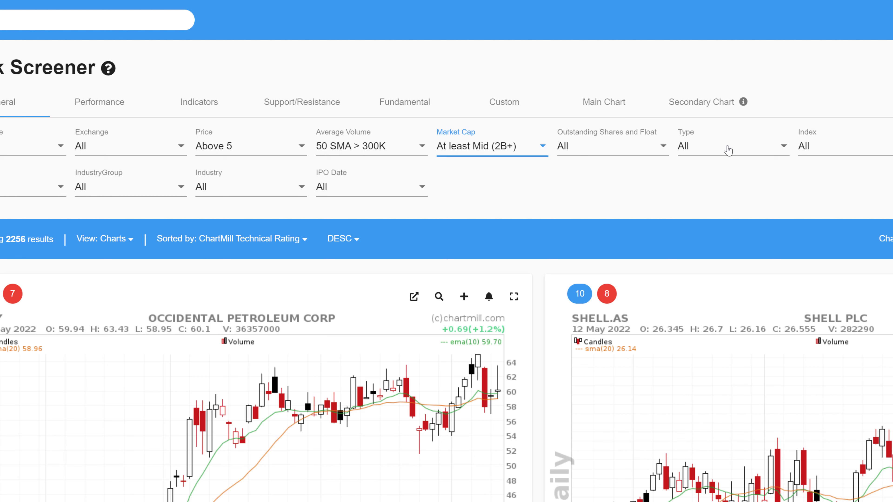
- Examine the available options of the Type and Exchange filters without choosing one
left_click(782, 148)
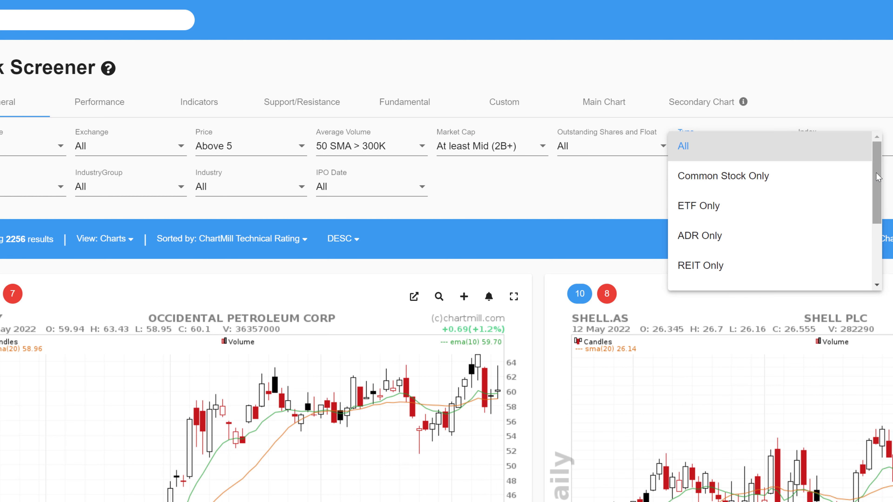
scroll(876, 198, "down", 2)
left_click_drag(879, 196, 878, 163)
left_click(661, 191)
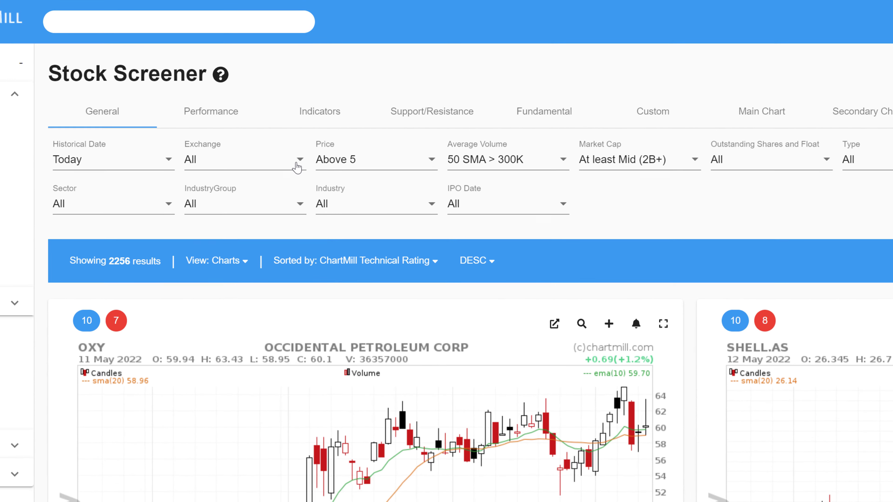
left_click(208, 110)
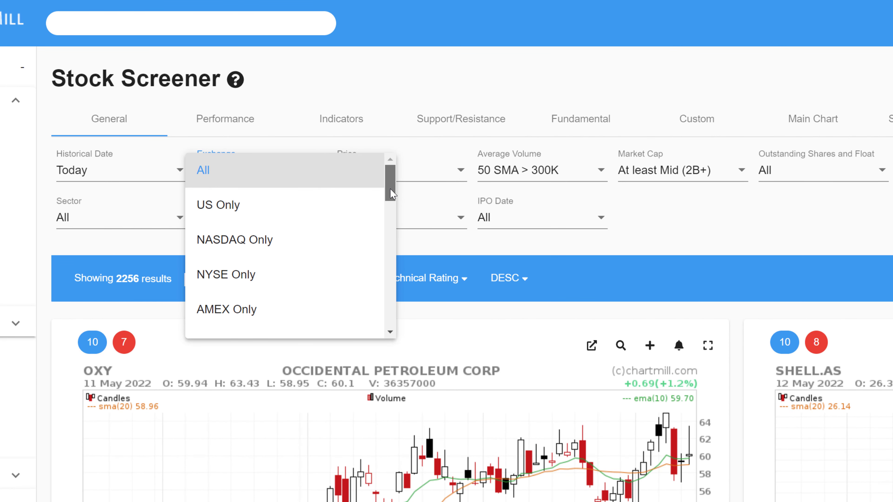
left_click(415, 242)
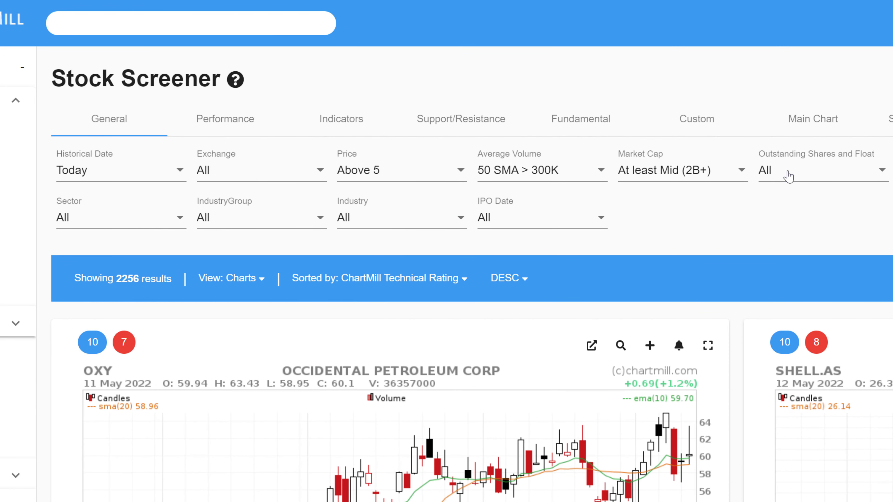
- Examine the options of the Outstanding Shares and Float, IndustryGroup and IPO Date filters, leaving them set to All
left_click(786, 173)
left_click_drag(891, 192, 892, 268)
left_click(892, 246)
double_click(320, 219)
left_click(321, 222)
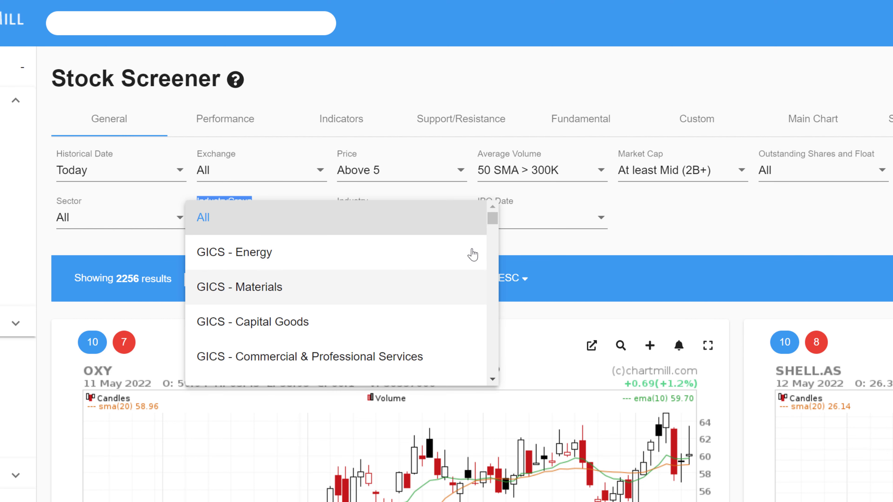
left_click(518, 243)
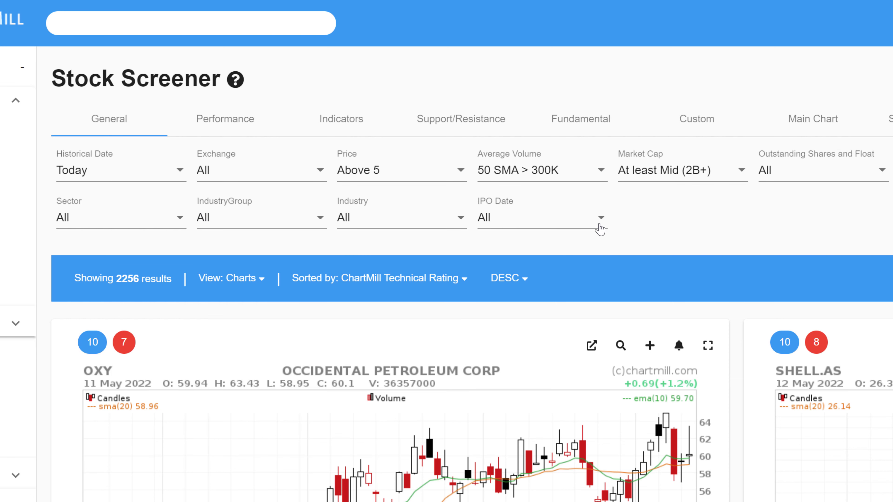
left_click(601, 220)
scroll(649, 241, "down", 2)
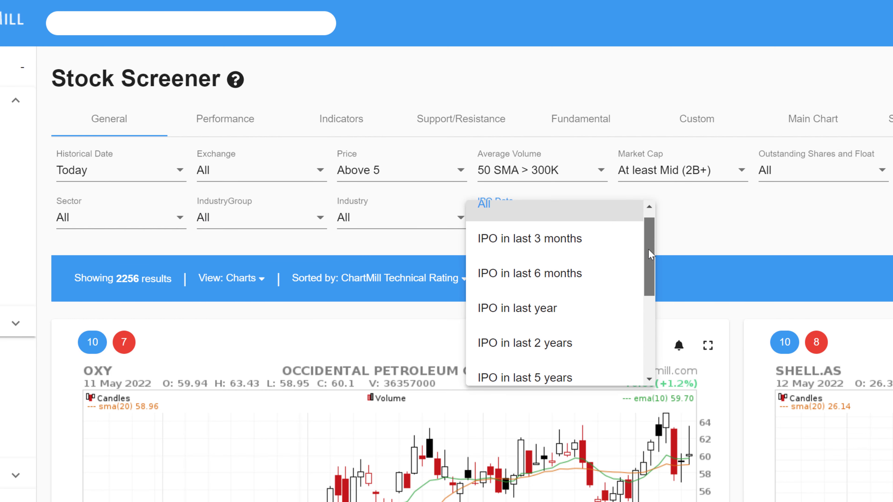
scroll(650, 241, "up", 2)
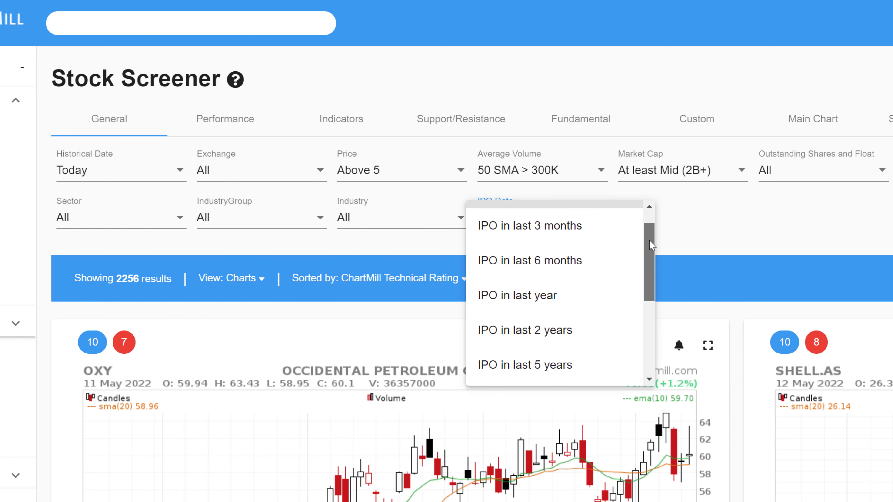
left_click(683, 230)
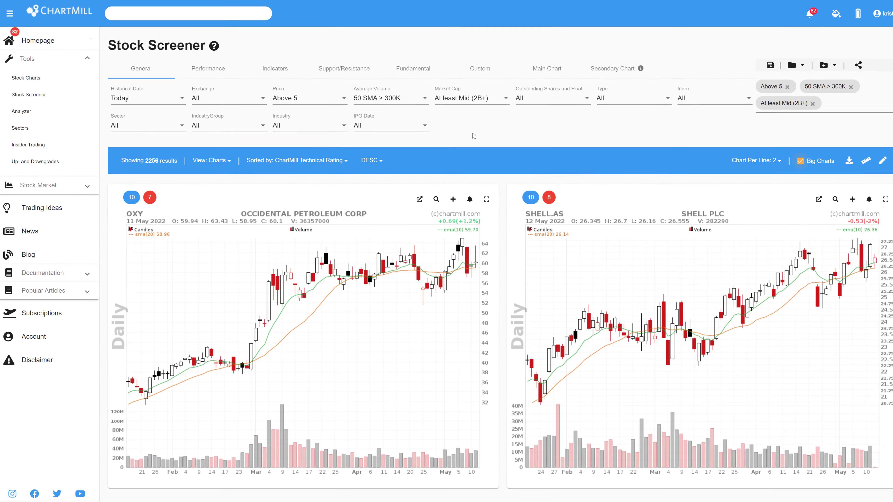
- Show the screener results with 3 charts per line and hide the side navigation to widen the page
left_click(760, 159)
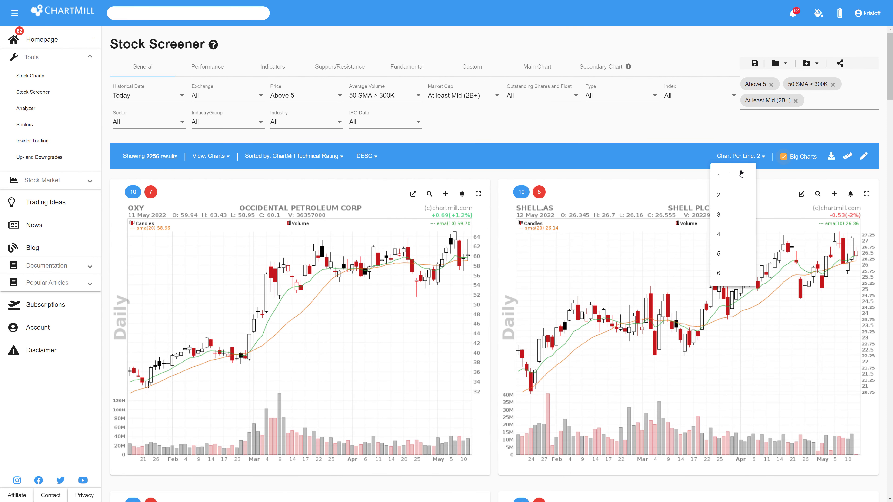
left_click(720, 218)
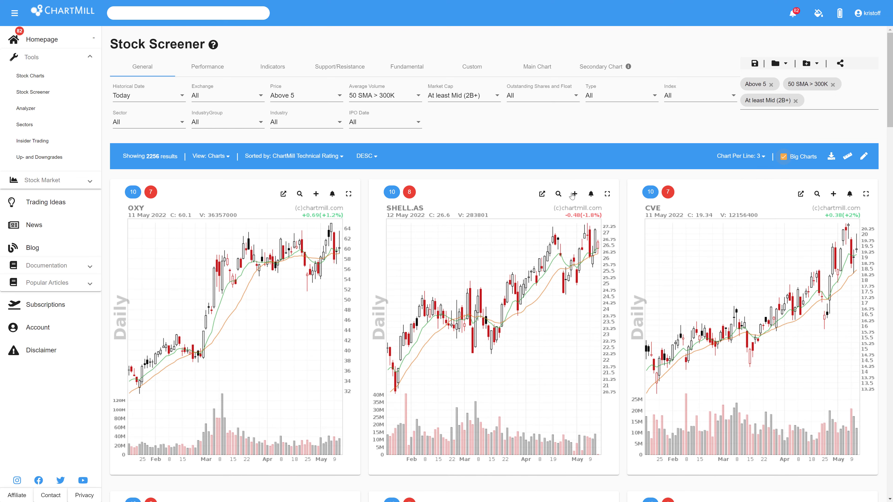
left_click(14, 14)
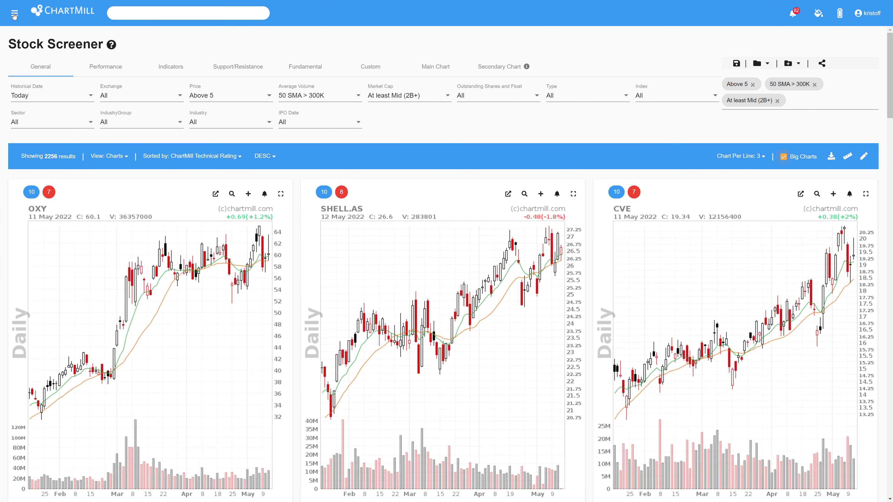
- Set the fundamental filters to Debt/Equity at most 1, Profit Margin at least 15% and Operating Margin at least 15%
scroll(380, 191, "down", 7)
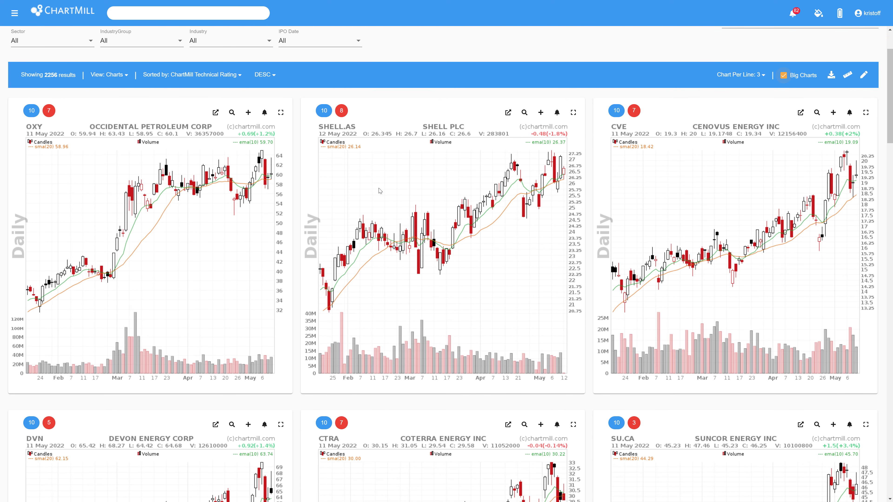
scroll(380, 191, "up", 7)
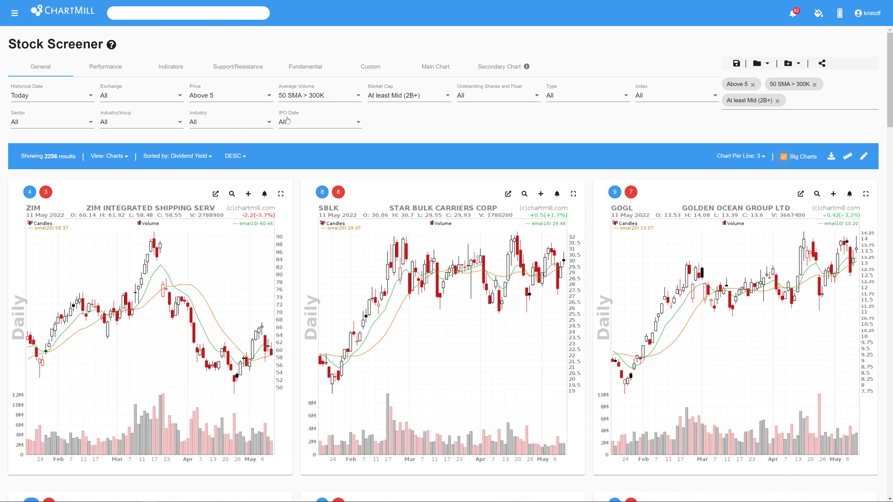
left_click(300, 66)
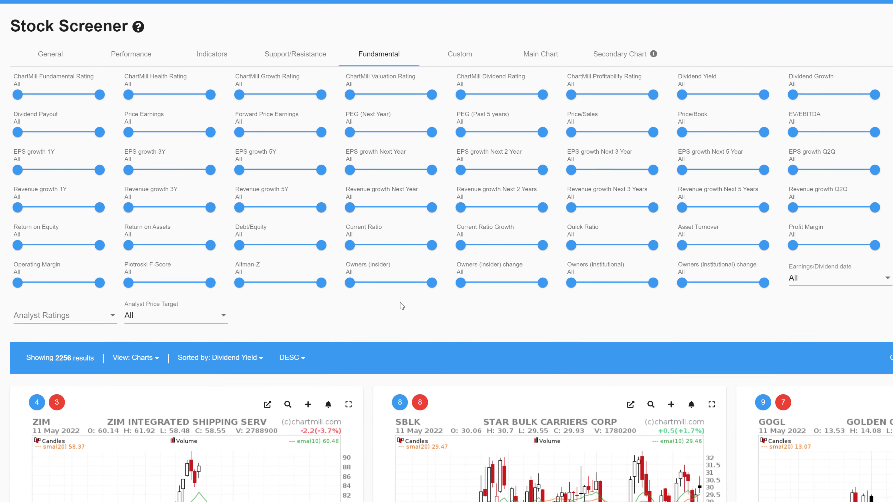
left_click_drag(320, 250, 266, 255)
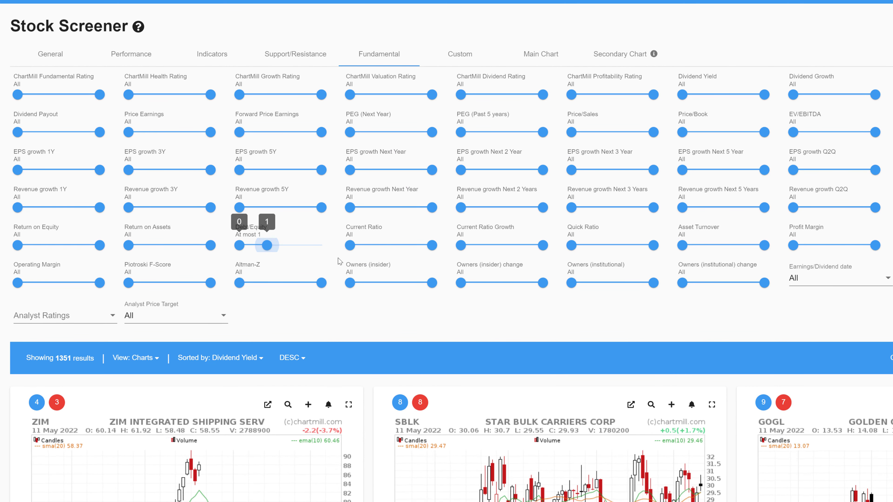
left_click_drag(794, 246, 805, 246)
left_click_drag(18, 283, 30, 283)
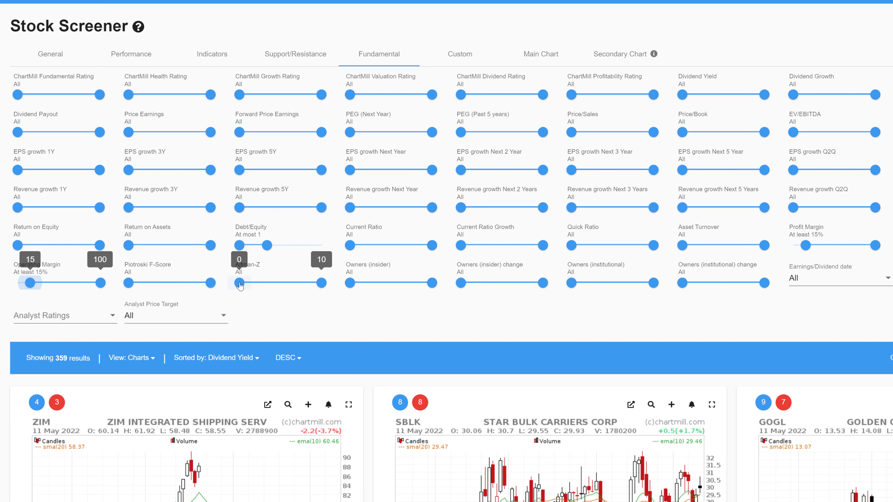
- Require an Altman-Z of at least 2, a Current Ratio of at least 1.4 and a Quick Ratio of at least 1
left_click_drag(239, 282, 256, 286)
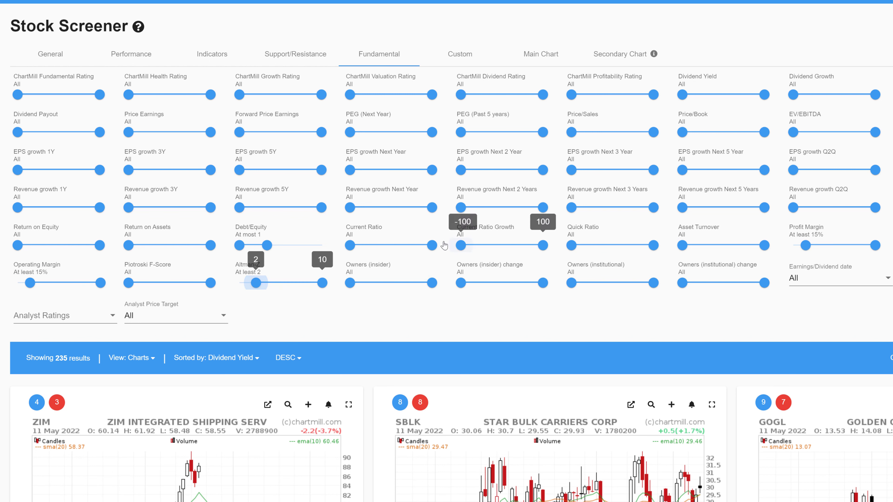
left_click_drag(350, 245, 361, 245)
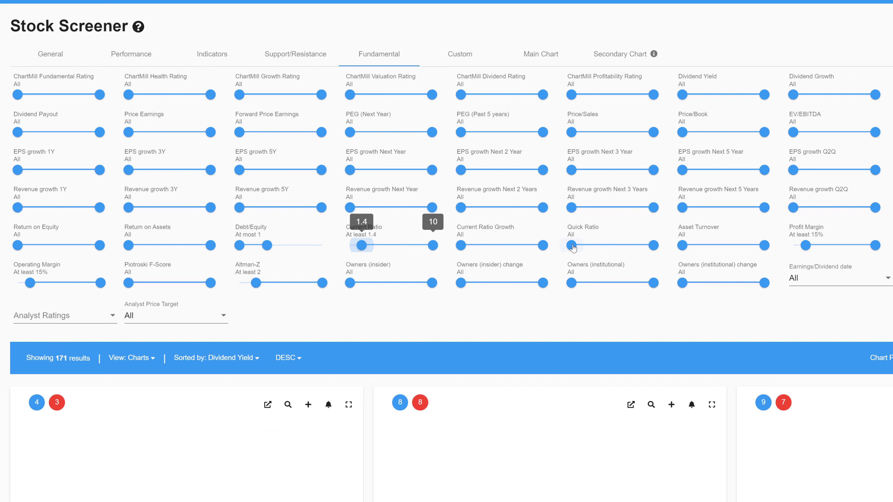
left_click_drag(572, 247, 581, 248)
- Require a Dividend Yield of at least 2% and Price Earnings between 3 and 15, and look over the resulting charts
left_click_drag(688, 97, 693, 98)
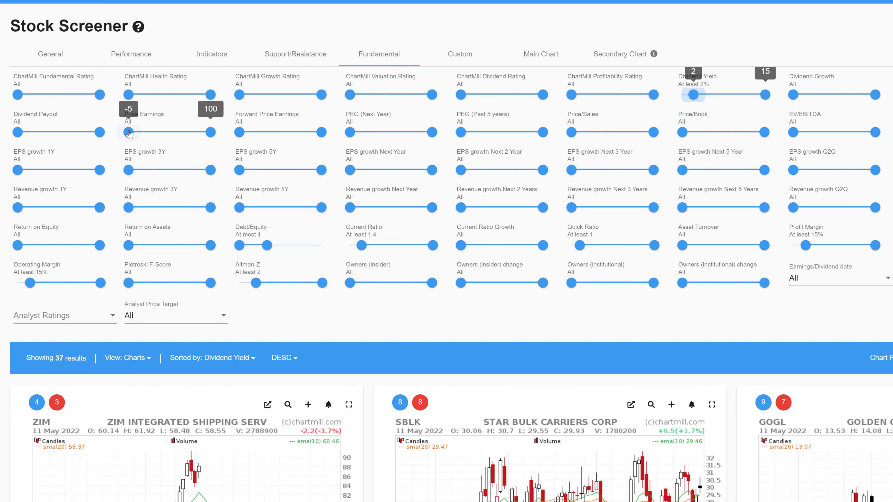
left_click_drag(126, 132, 135, 133)
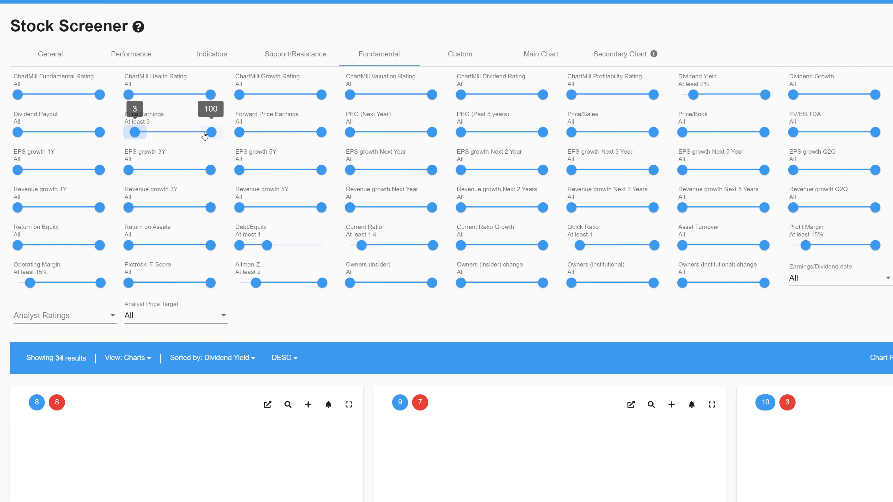
left_click_drag(211, 132, 145, 140)
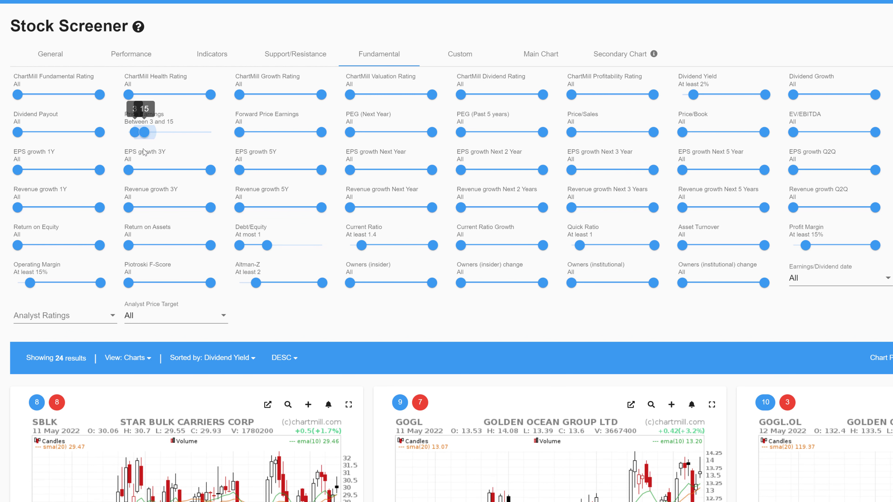
scroll(78, 317, "down", 5)
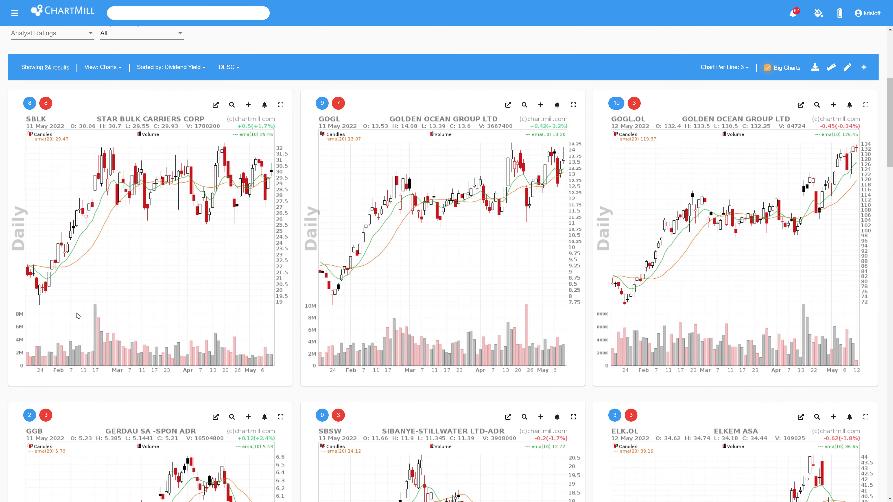
scroll(78, 315, "up", 5)
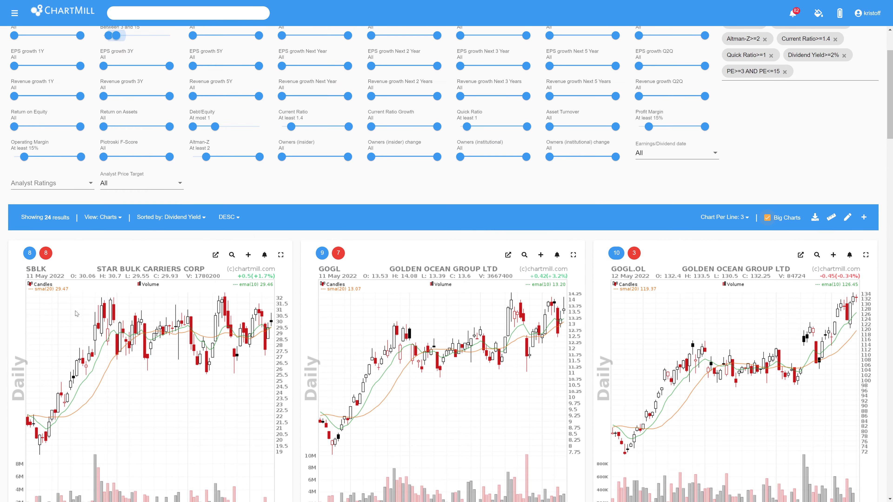
- Try the Sector filter with GICS - Energy and GICS - Materials, and reset it to All
left_click(47, 68)
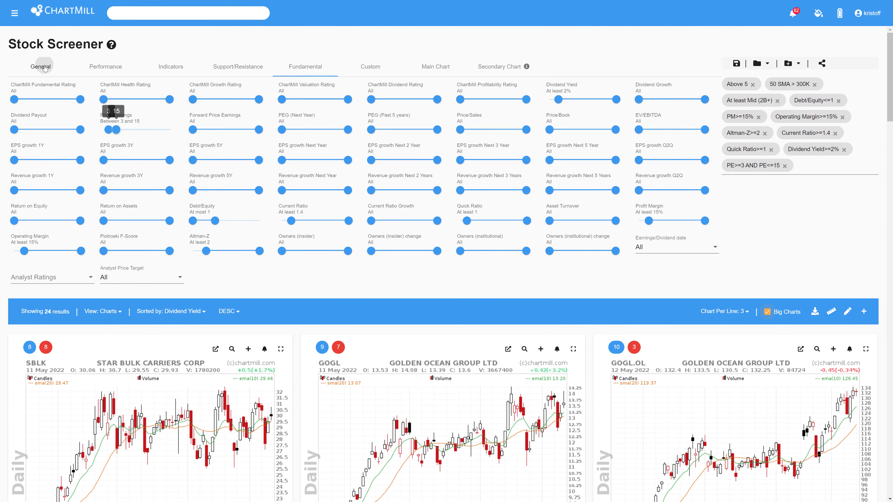
left_click(39, 124)
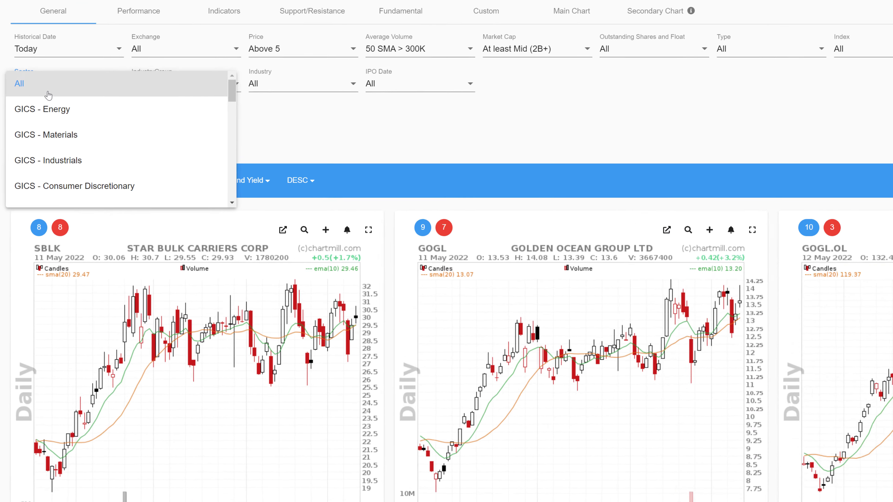
left_click(49, 137)
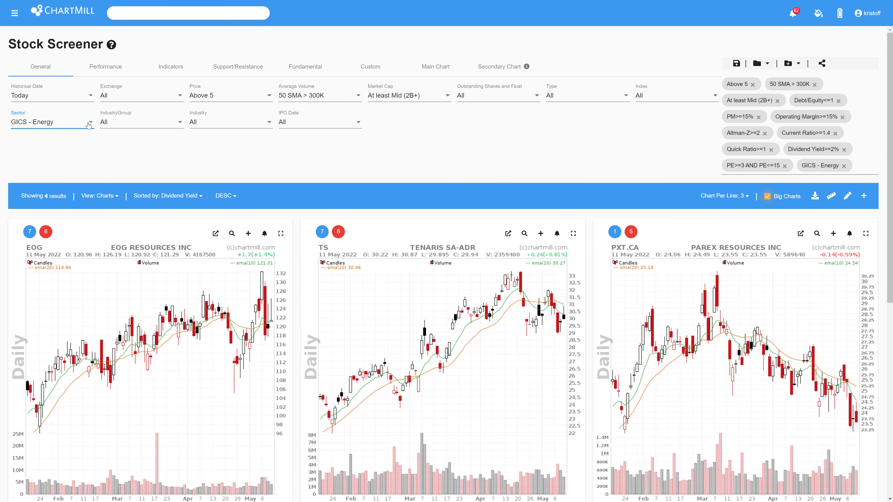
left_click(74, 65)
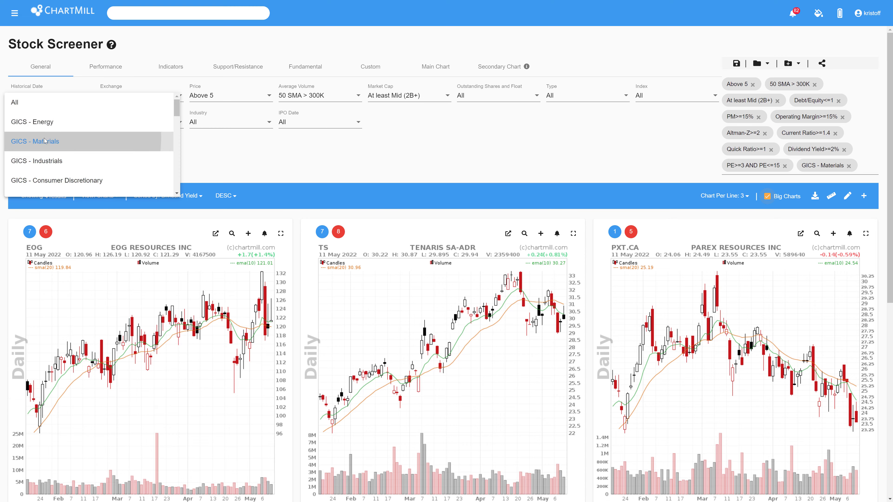
left_click(49, 141)
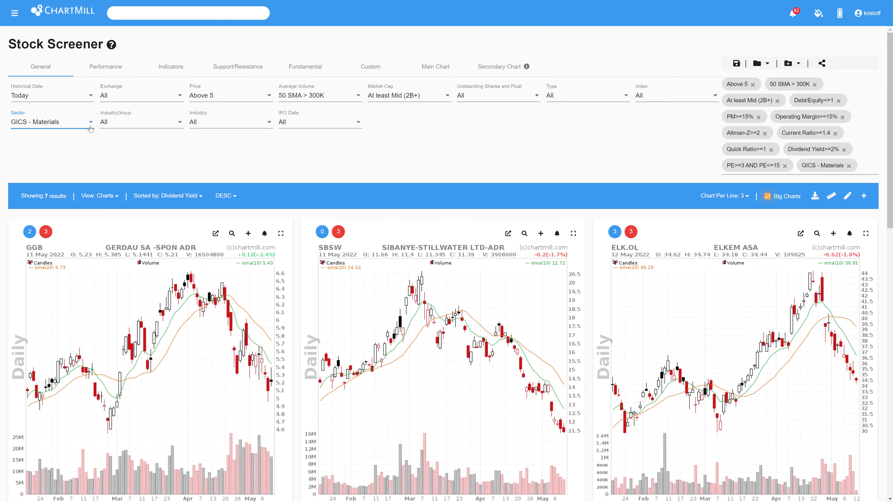
left_click(91, 127)
left_click(49, 82)
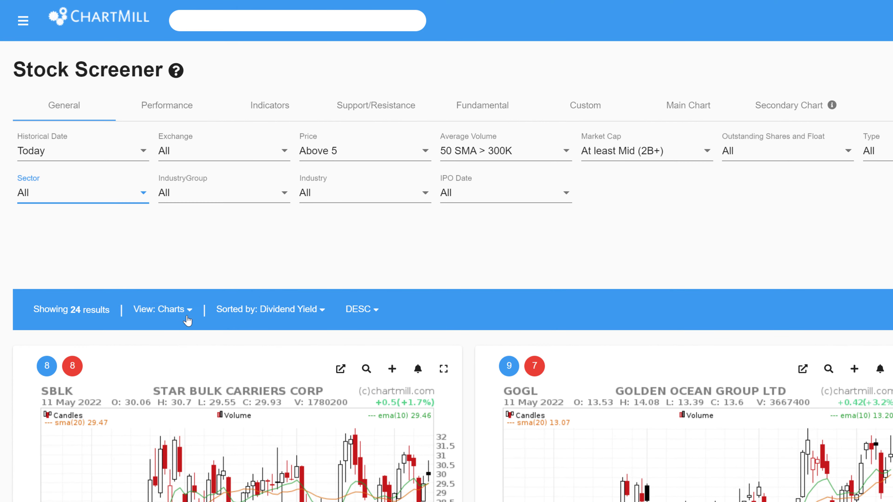
- Show the results as an FA Table and sort it by ROE, by ROA and by FA rating
left_click(187, 320)
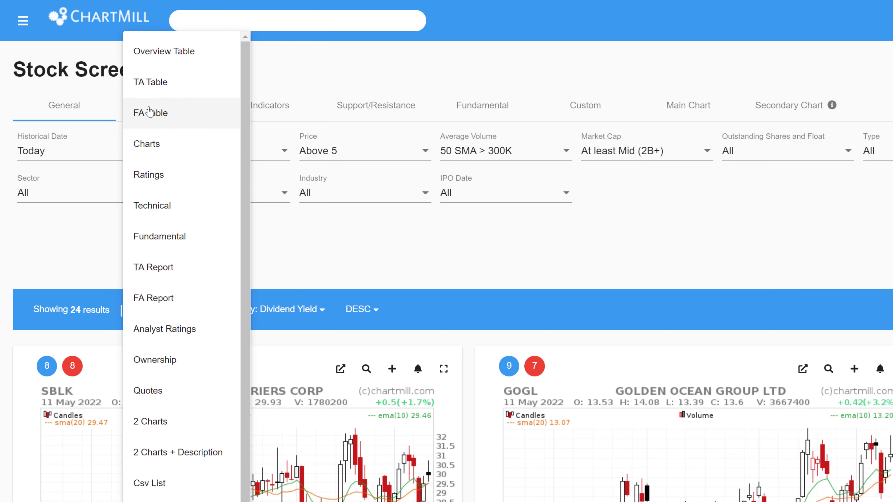
left_click(149, 112)
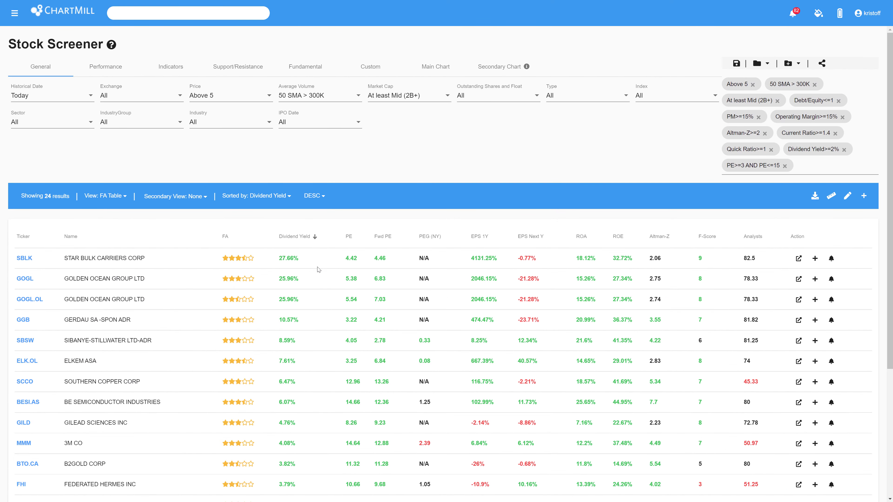
left_click(618, 238)
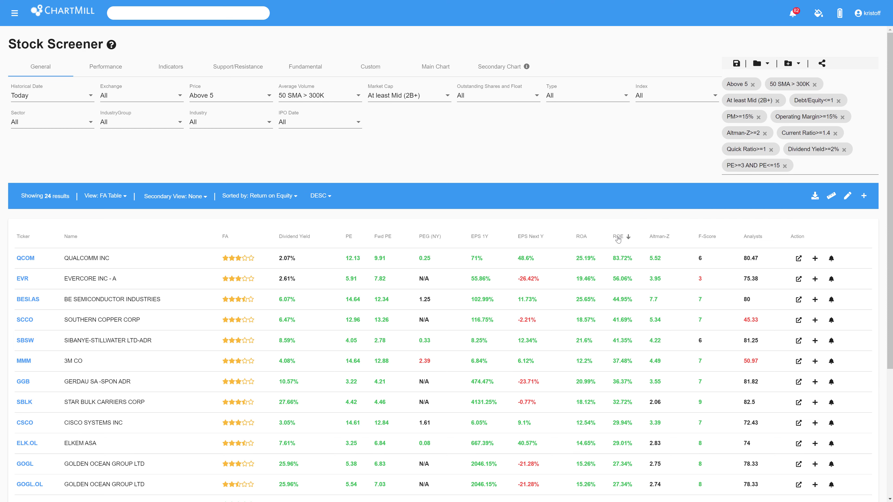
left_click(618, 238)
left_click(578, 237)
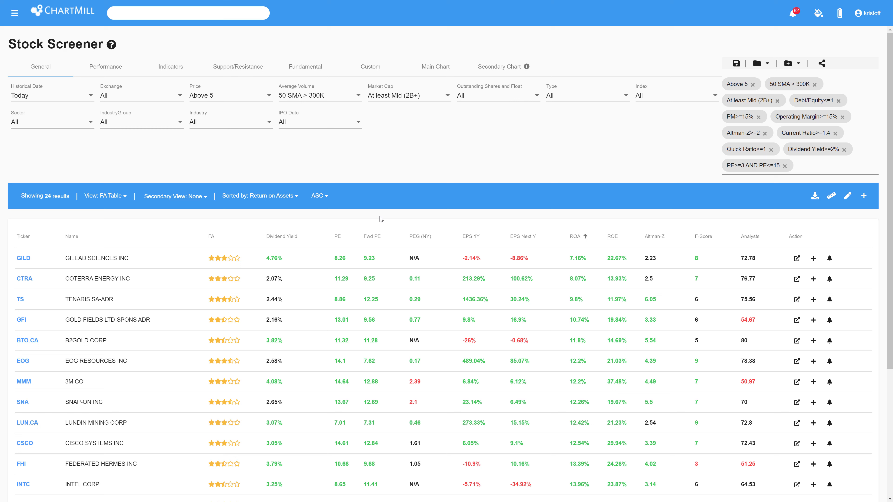
left_click(212, 238)
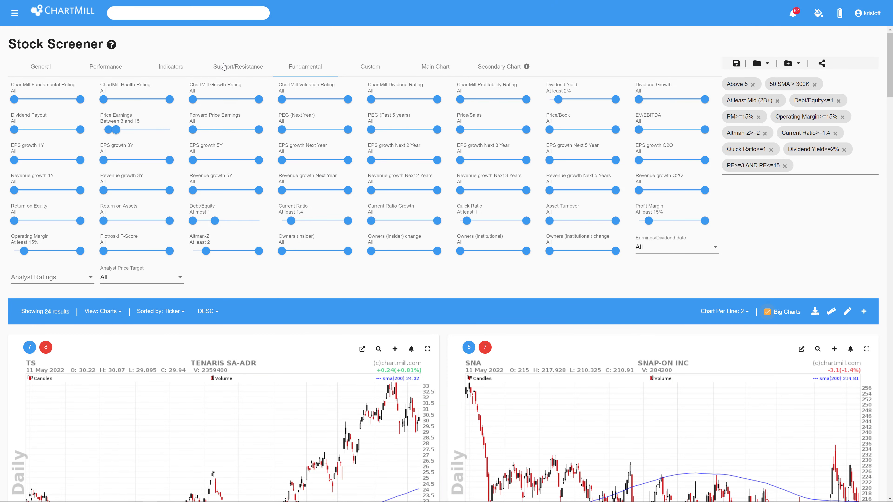
- Examine the Support/Resistance and Indicators filters and compare the stocks' prices with their 200 SMA in the result charts
left_click(224, 66)
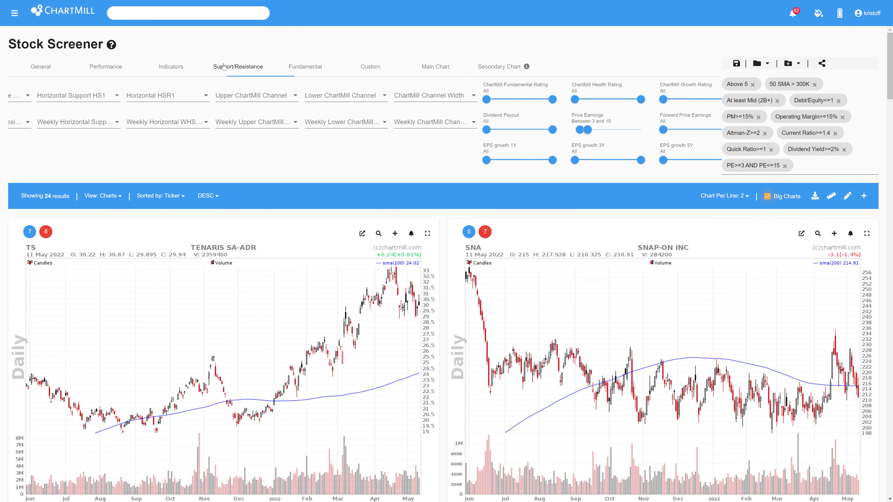
left_click(170, 68)
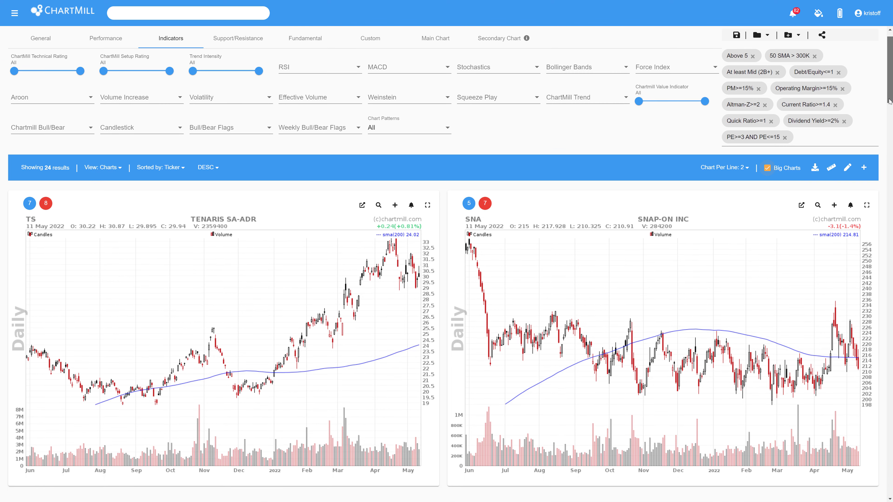
left_click_drag(889, 95, 888, 120)
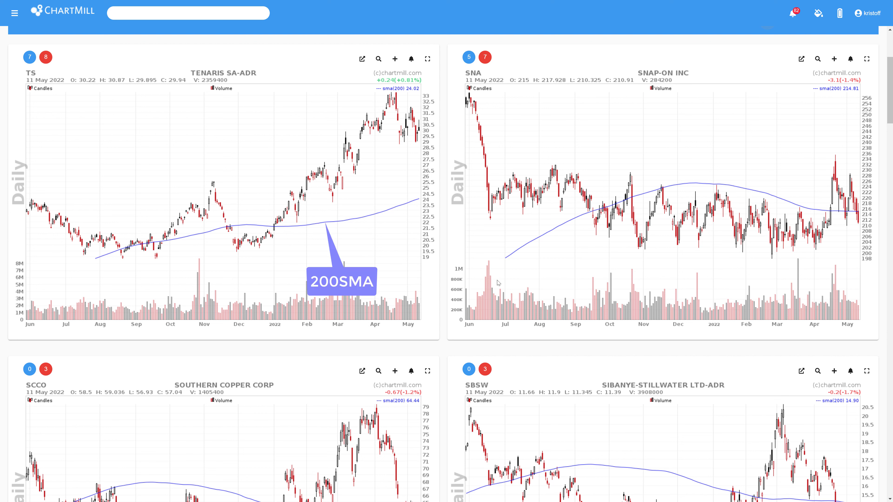
scroll(801, 271, "down", 6)
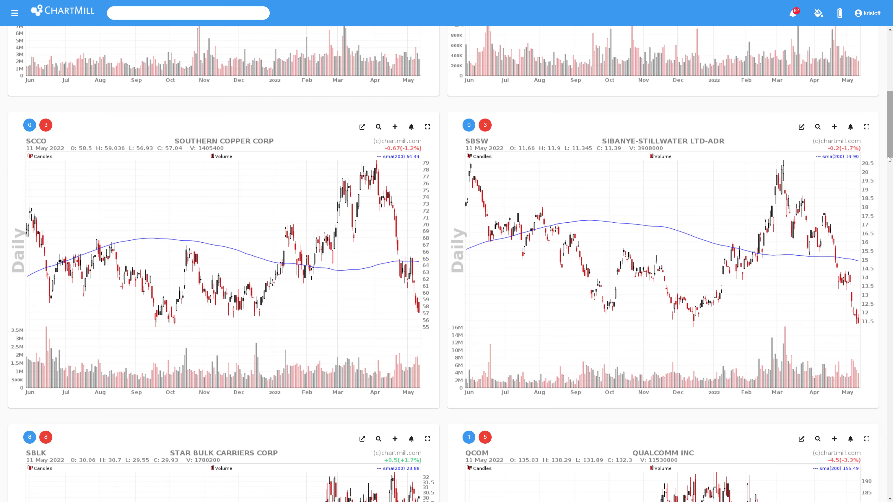
left_click_drag(889, 153, 890, 92)
- Set the Price VS SMA filter to Price Above SMA(200) and look over the remaining charts
left_click(111, 71)
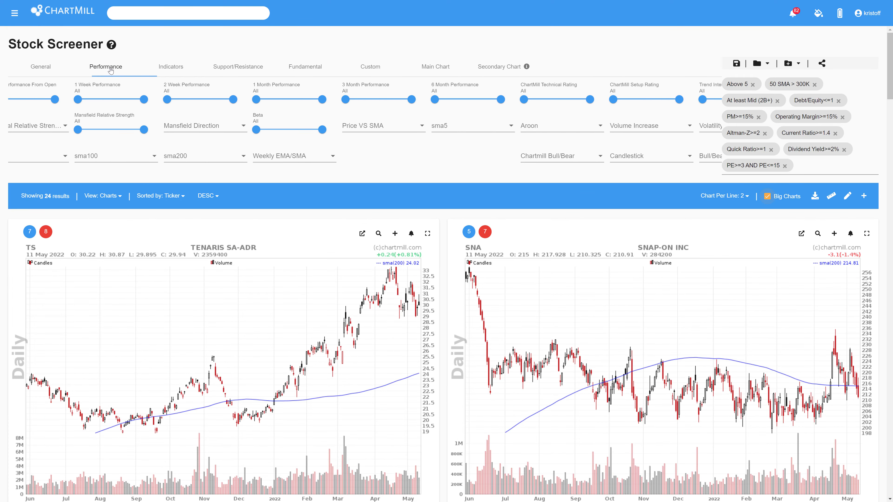
left_click(621, 128)
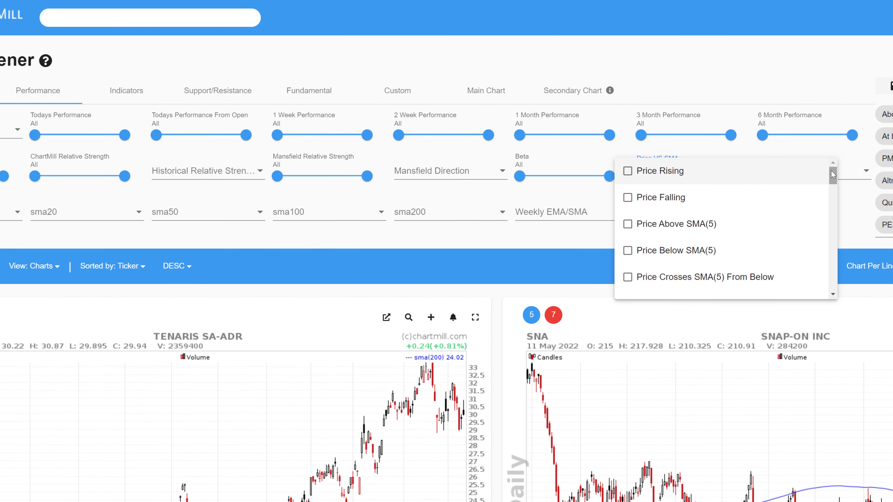
left_click_drag(831, 174, 823, 271)
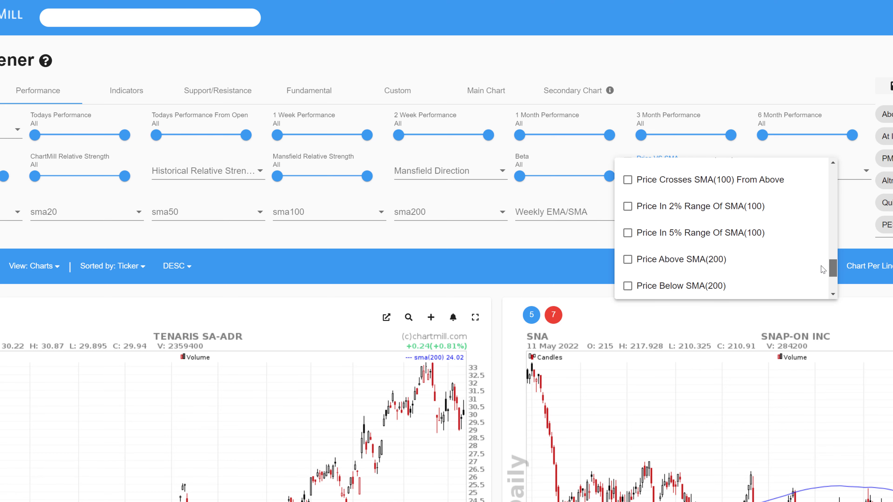
left_click(628, 246)
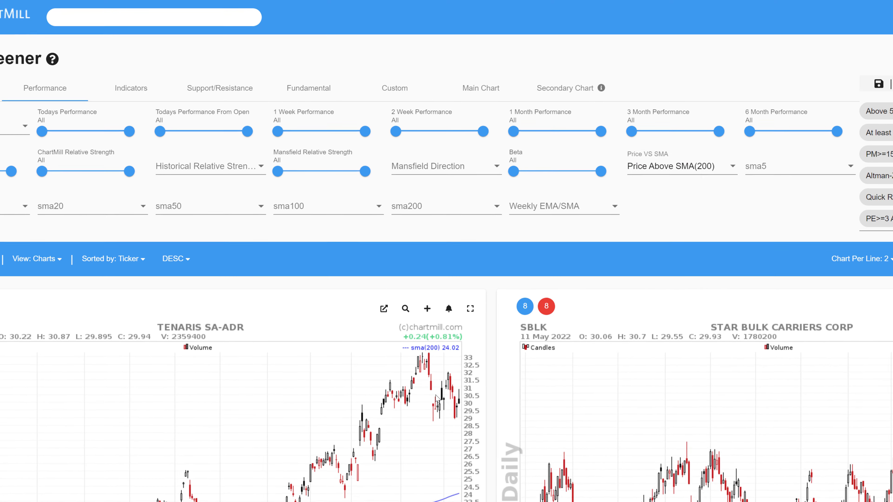
scroll(436, 396, "down", 3)
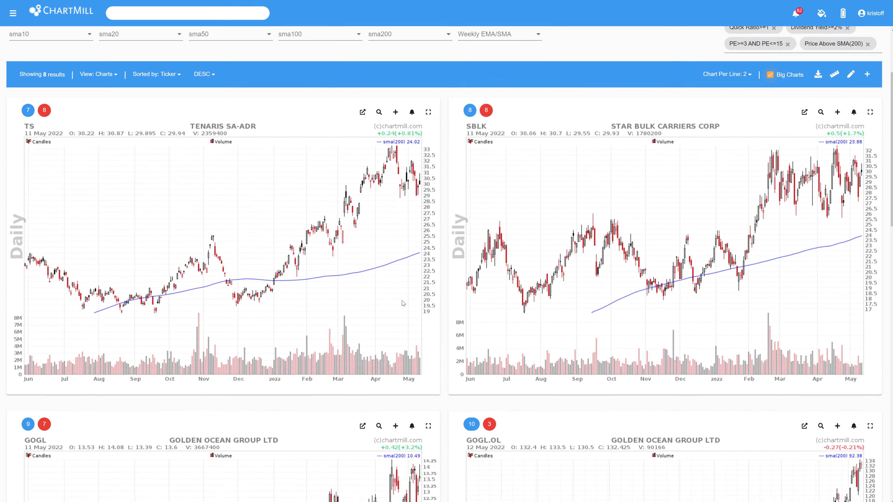
scroll(436, 396, "up", 3)
- Remove the Price Above SMA(200) condition from the Price VS SMA filter
scroll(652, 176, "down", 1)
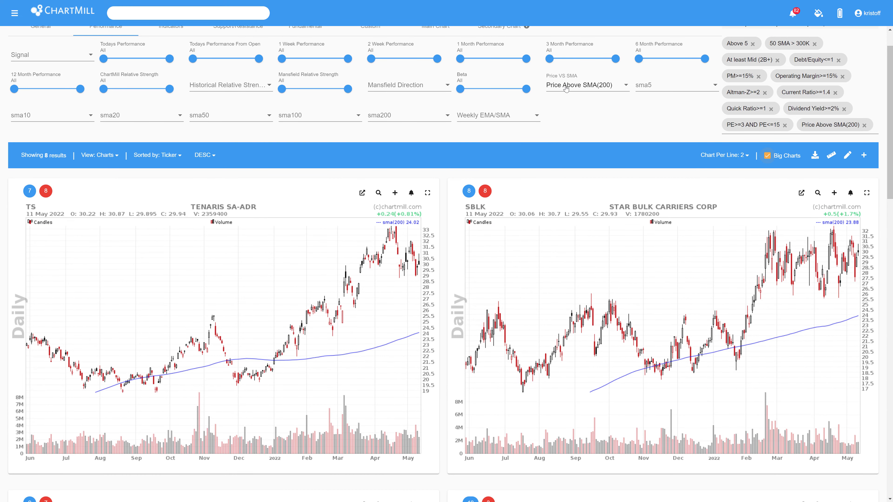
left_click(566, 89)
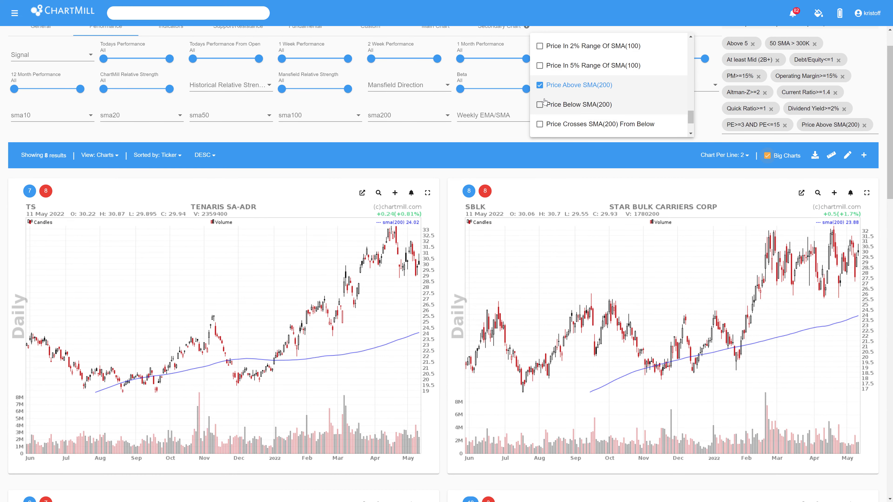
left_click(566, 86)
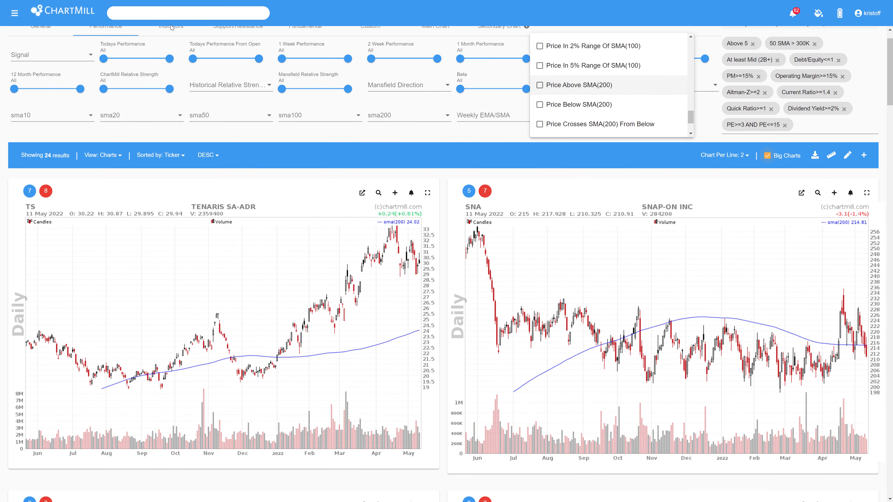
- Set the ChartMill Trend indicator filter to Long Term Trend Positive
left_click(171, 31)
left_click(170, 30)
scroll(211, 88, "up", 2)
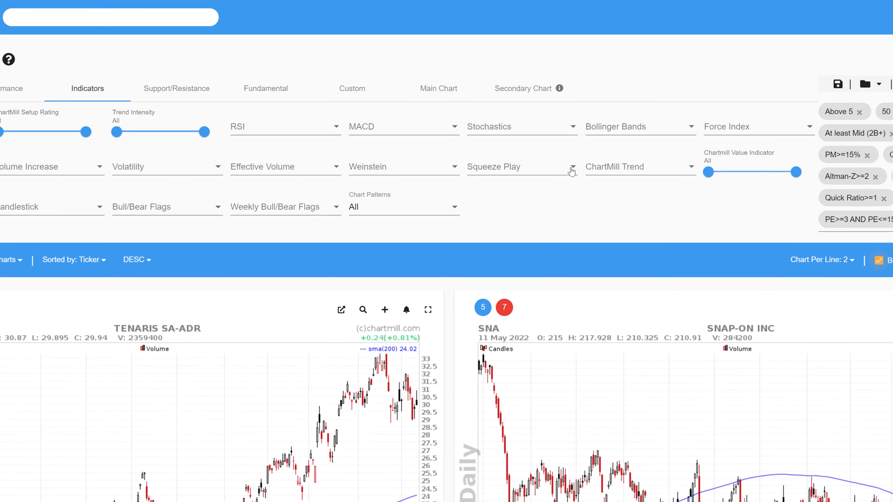
left_click(579, 129)
scroll(603, 256, "down", 5)
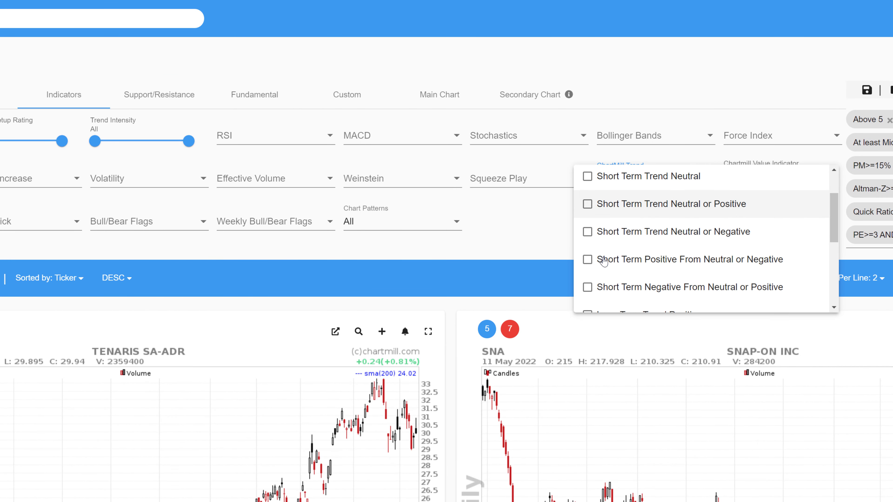
left_click(588, 255)
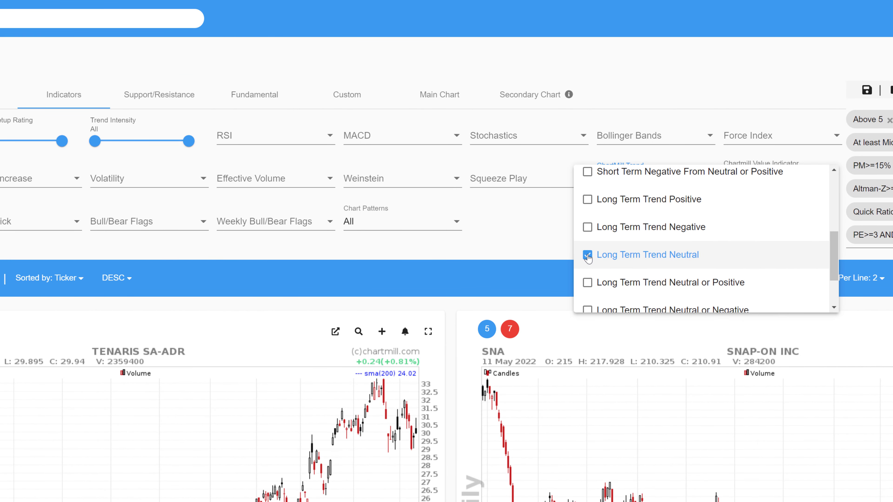
left_click(588, 257)
scroll(592, 267, "down", 2)
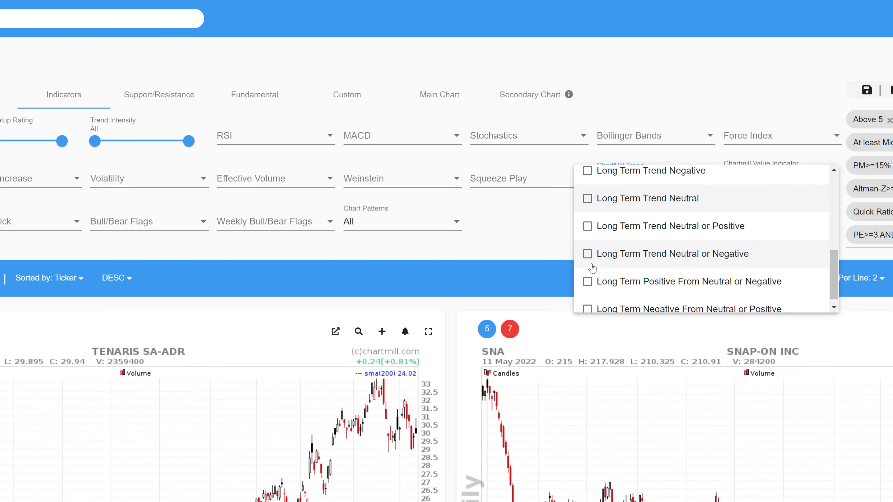
scroll(591, 260, "up", 3)
left_click(587, 249)
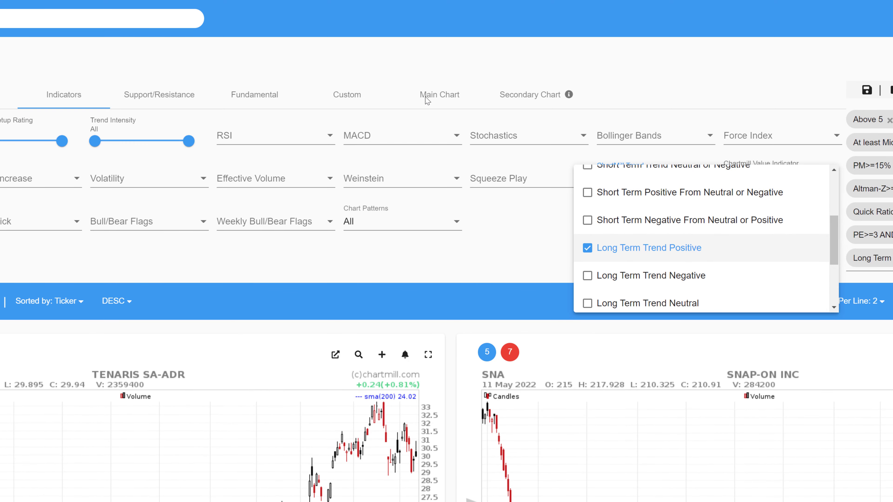
- Replace the Simple Moving Average (200) on the main charts with the Chartmill Trend Overlay
left_click(427, 100)
left_click(426, 100)
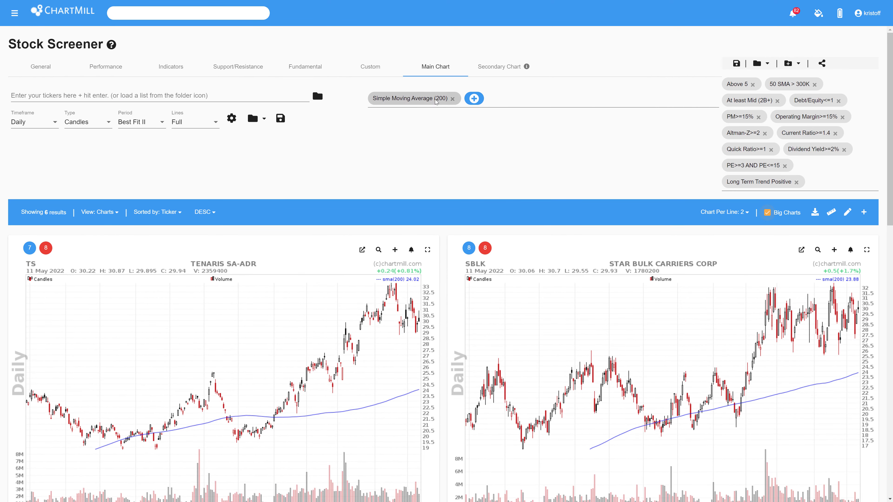
left_click(453, 100)
left_click(378, 98)
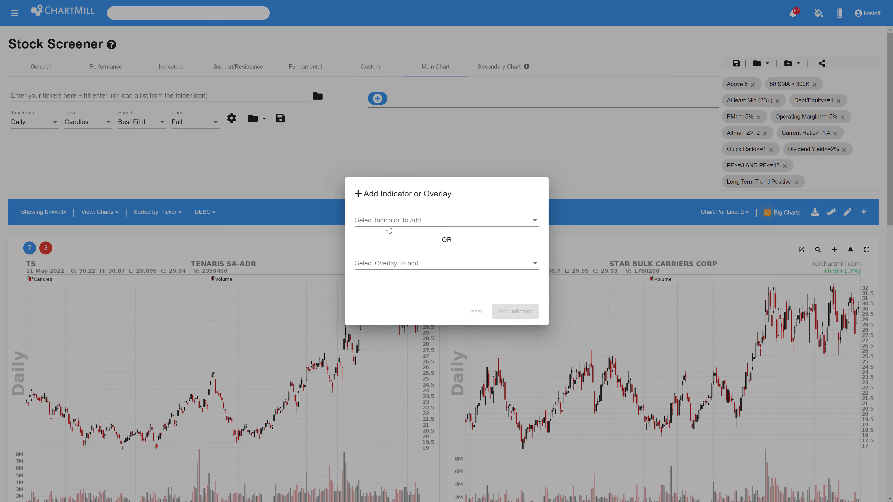
left_click(402, 268)
scroll(406, 338, "down", 1)
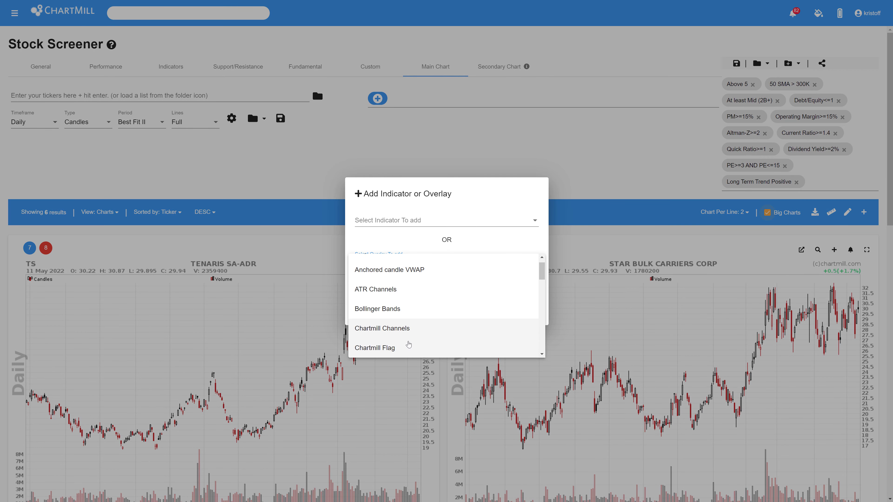
scroll(401, 347, "down", 1)
left_click(403, 347)
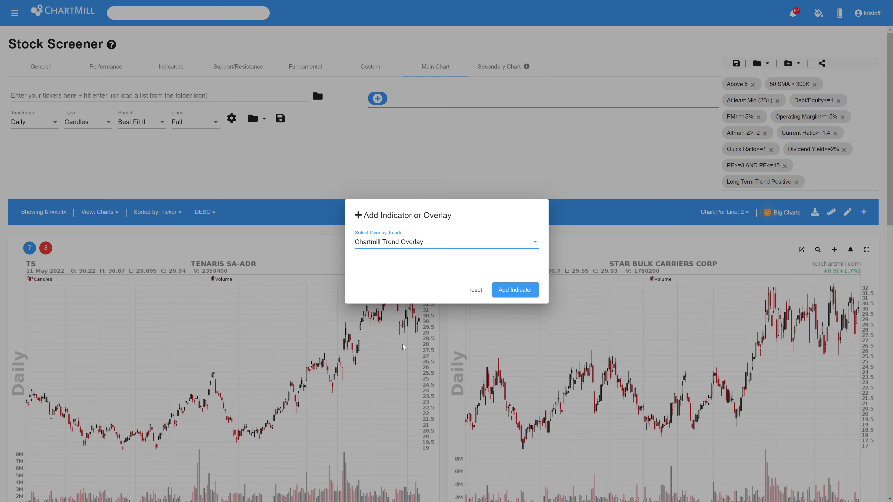
left_click(503, 290)
- Switch the main chart timeframe to Weekly and look over the trend overlay on the result charts
left_click(56, 123)
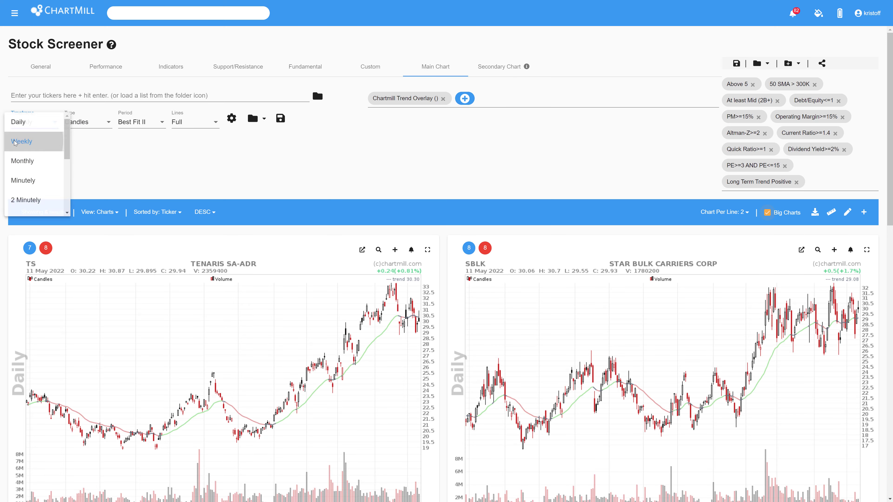
left_click(14, 142)
scroll(390, 185, "down", 5)
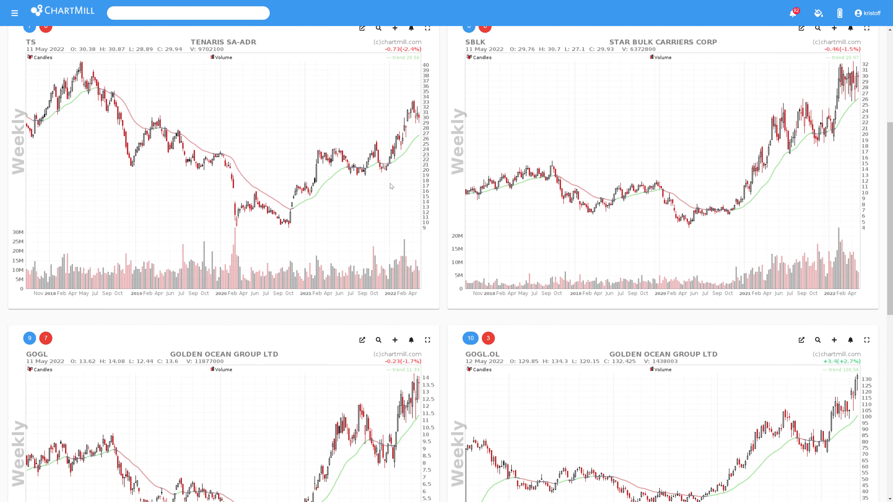
scroll(391, 187, "down", 5)
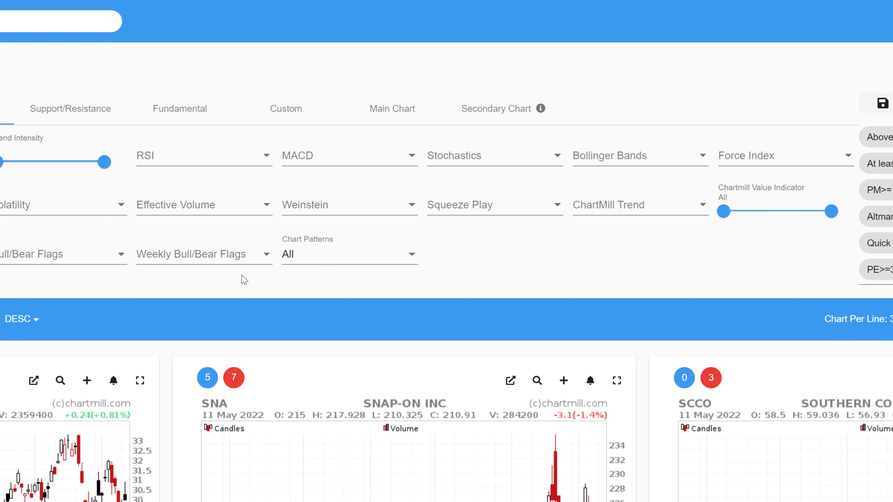
- Add the RSI indicator with a look back period of 14 to the main charts and look over the results
left_click(380, 109)
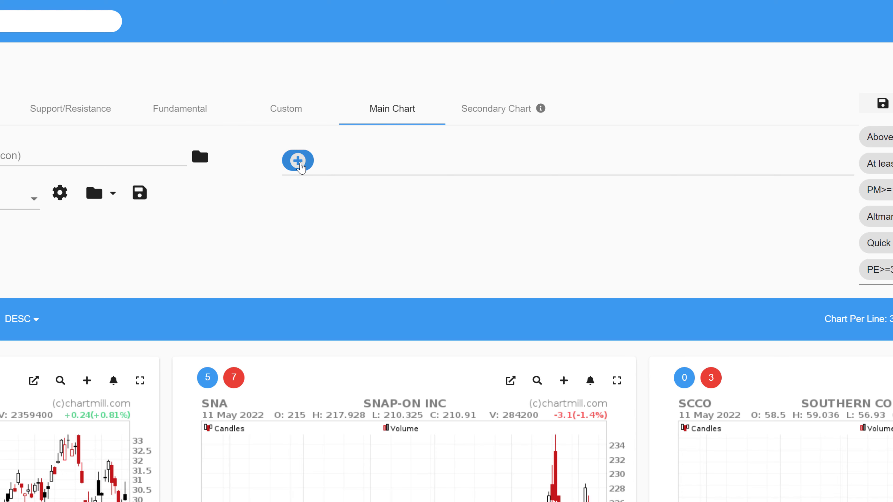
left_click(298, 163)
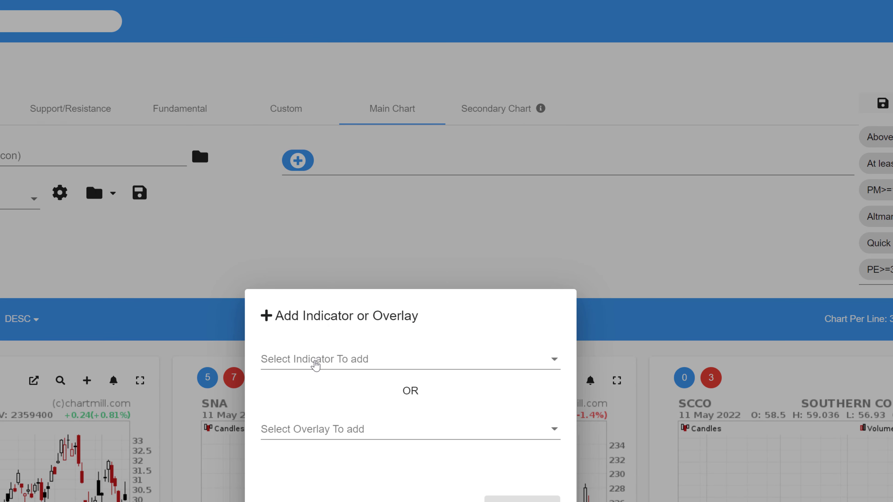
left_click(315, 363)
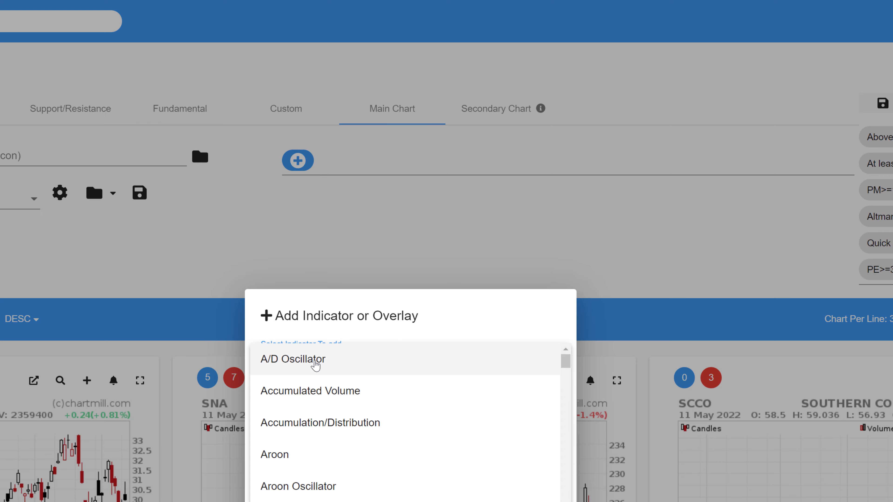
scroll(274, 314, "down", 15)
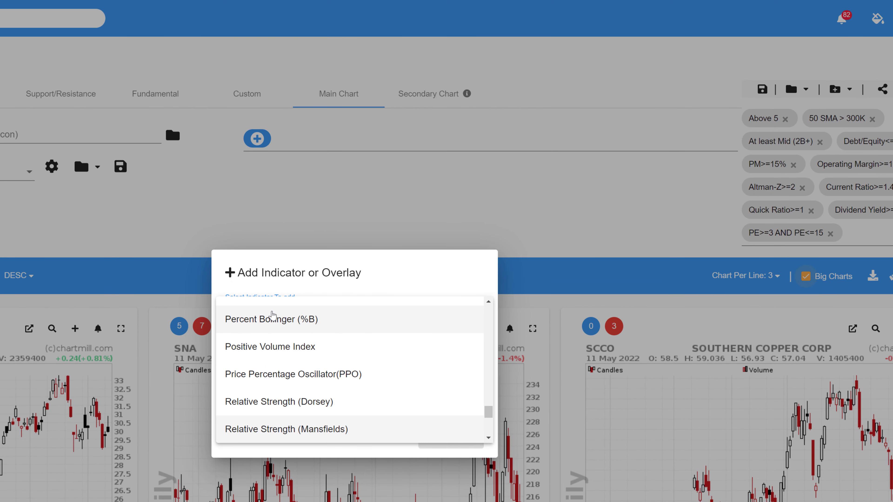
scroll(273, 314, "down", 1)
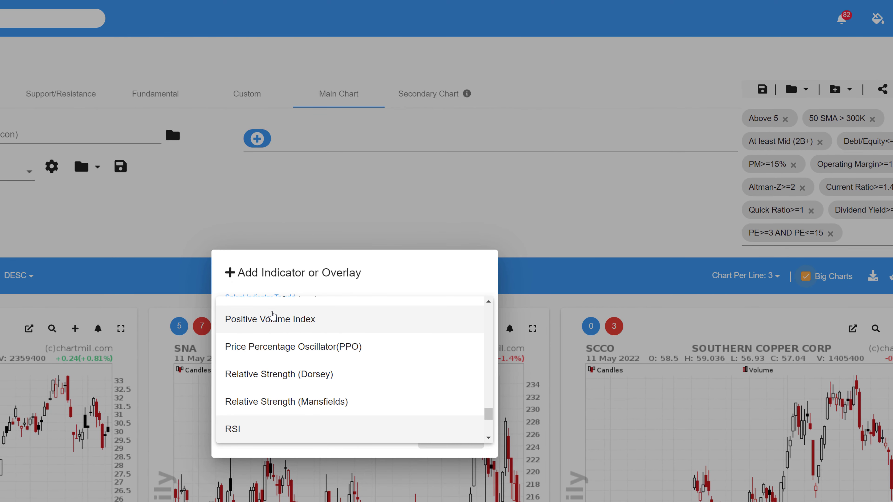
left_click(237, 430)
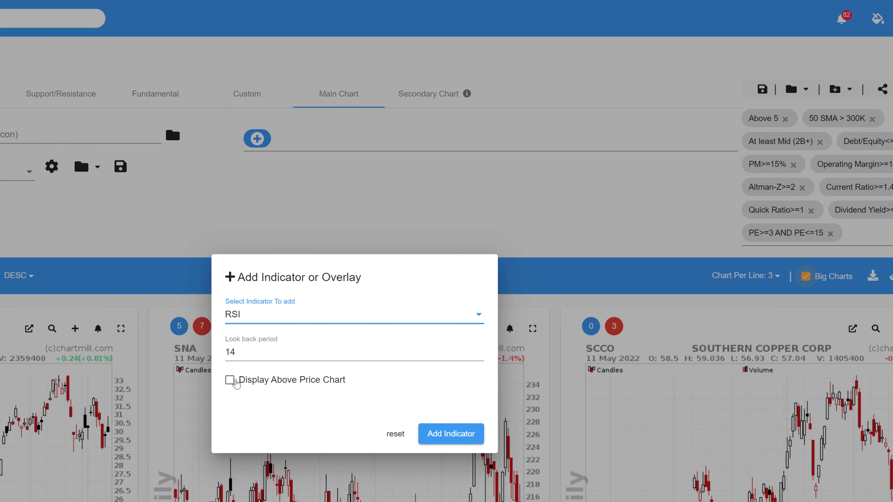
left_click(451, 435)
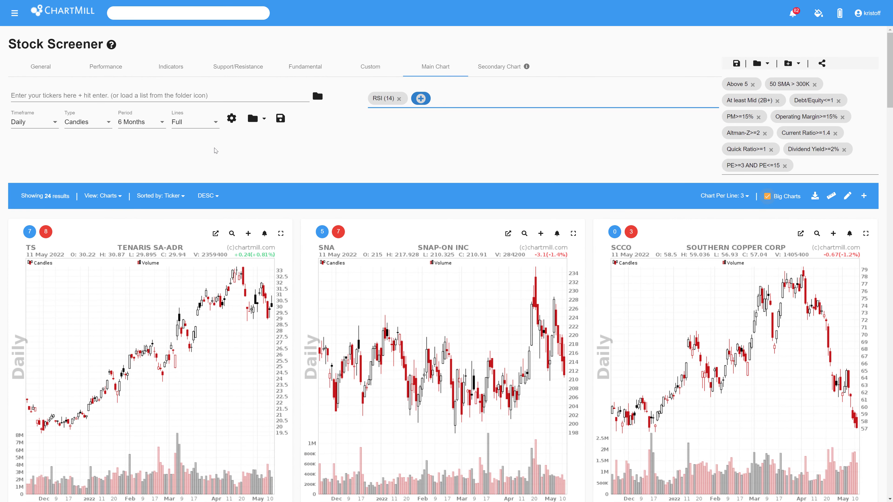
scroll(215, 151, "down", 3)
scroll(215, 149, "up", 3)
scroll(207, 96, "down", 1)
scroll(183, 69, "up", 1)
- Set the RSI filter to RSI(14) Crosses 30 From Below and check the RSI on the resulting chart
left_click(183, 66)
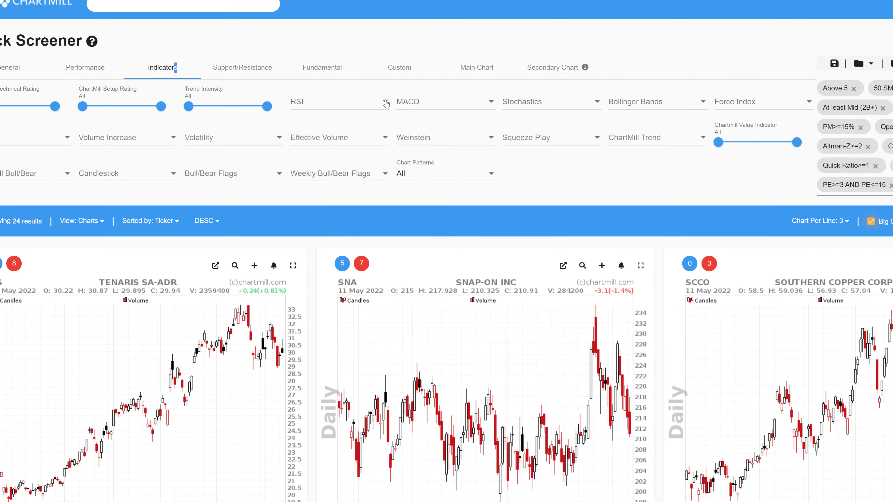
left_click(354, 97)
left_click_drag(430, 97, 430, 104)
left_click_drag(537, 120, 536, 129)
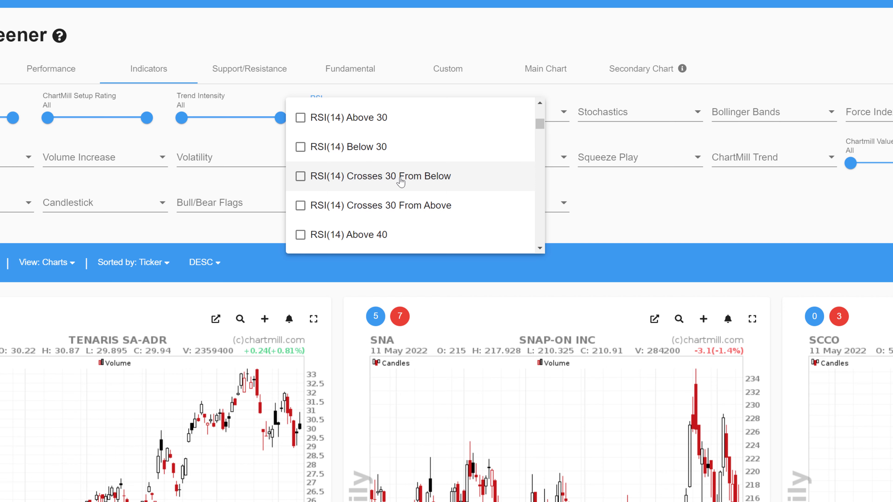
left_click(300, 176)
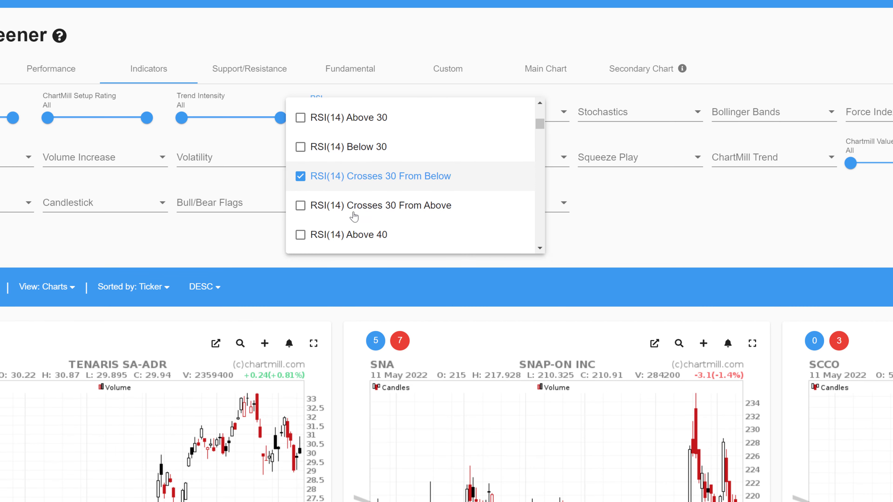
left_click(597, 246)
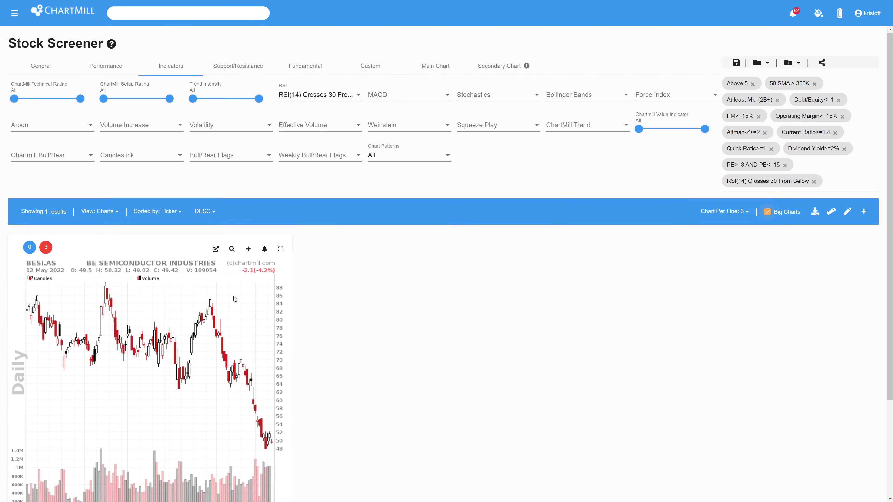
scroll(236, 299, "down", 4)
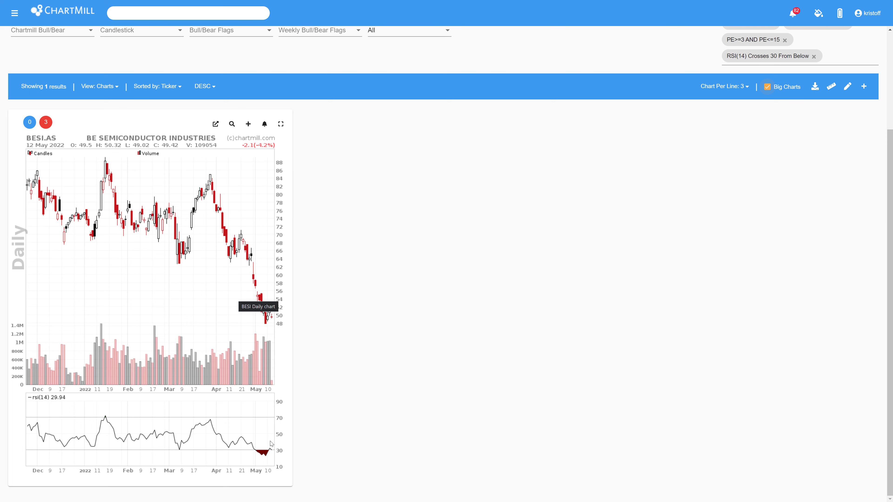
scroll(237, 367, "up", 2)
scroll(394, 137, "up", 1)
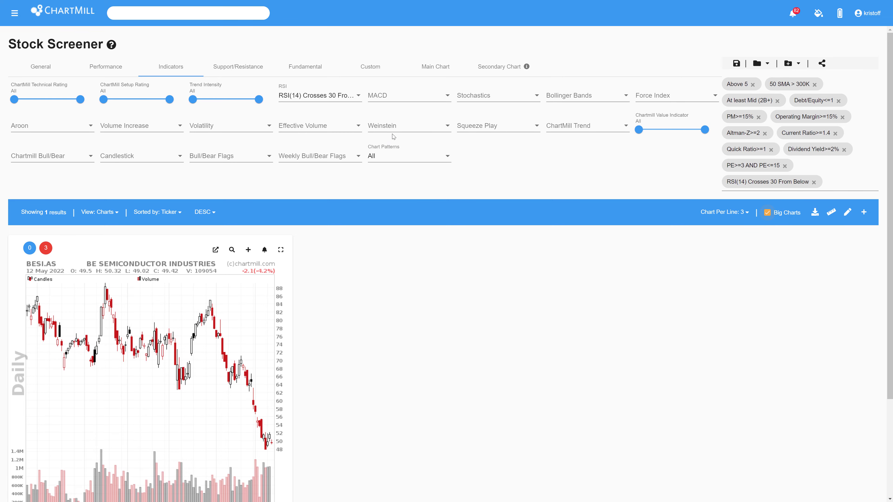
- Remove the RSI(14) Crosses 30 From Below condition from the screen and the RSI (14) indicator from the main charts
left_click(359, 97)
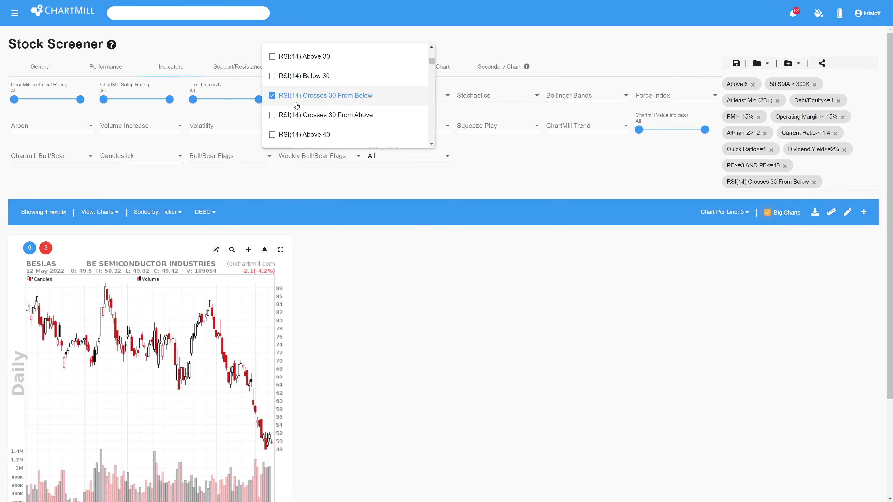
left_click(273, 95)
left_click(436, 68)
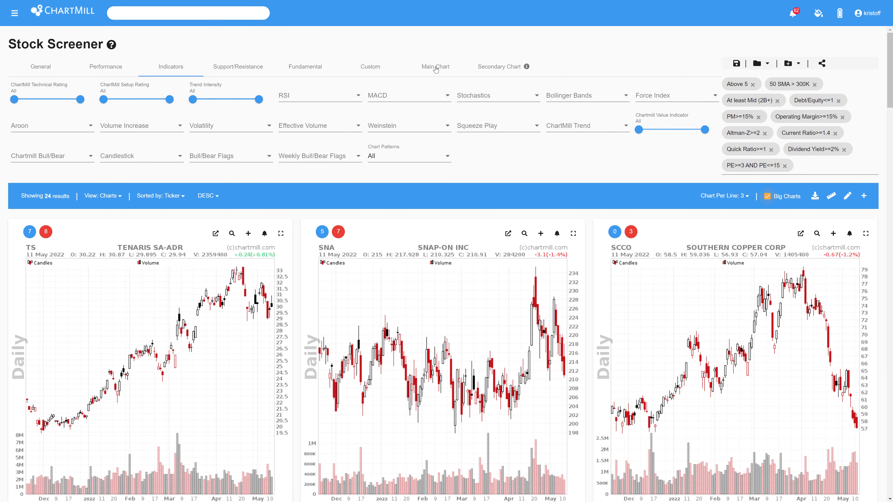
left_click(436, 69)
left_click(399, 101)
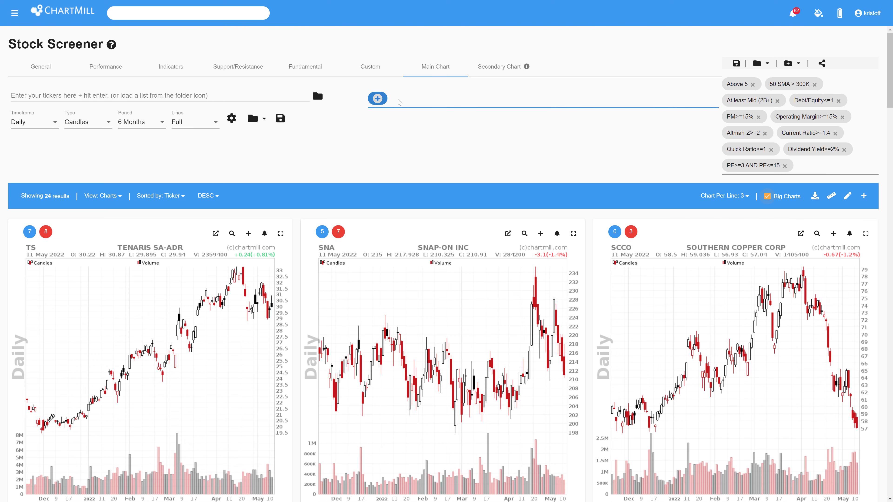
- Add the Slow Stochastic (14) indicator to the main charts and look over the results
left_click(378, 99)
left_click(394, 221)
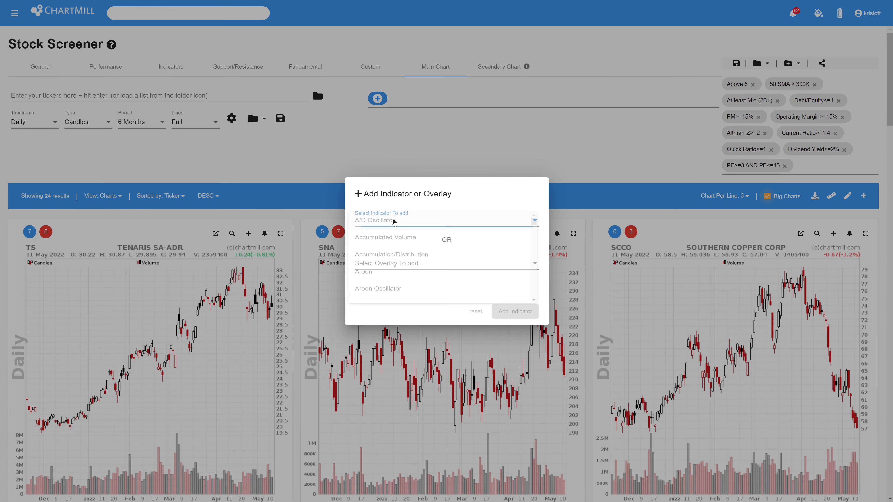
scroll(401, 269, "down", 10)
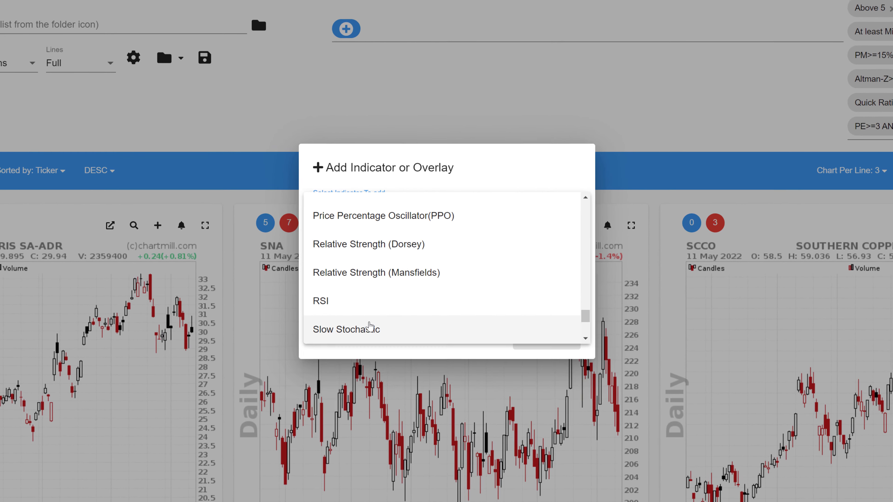
left_click(379, 323)
left_click(527, 337)
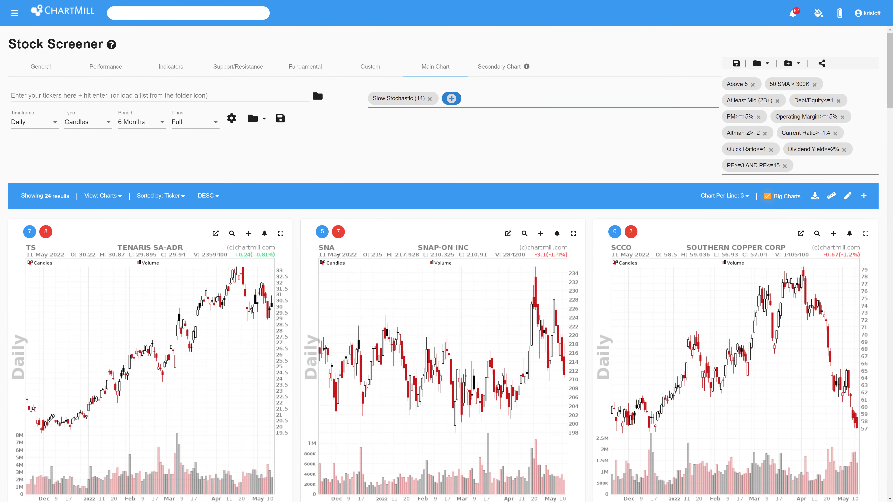
scroll(313, 269, "down", 5)
scroll(522, 323, "up", 5)
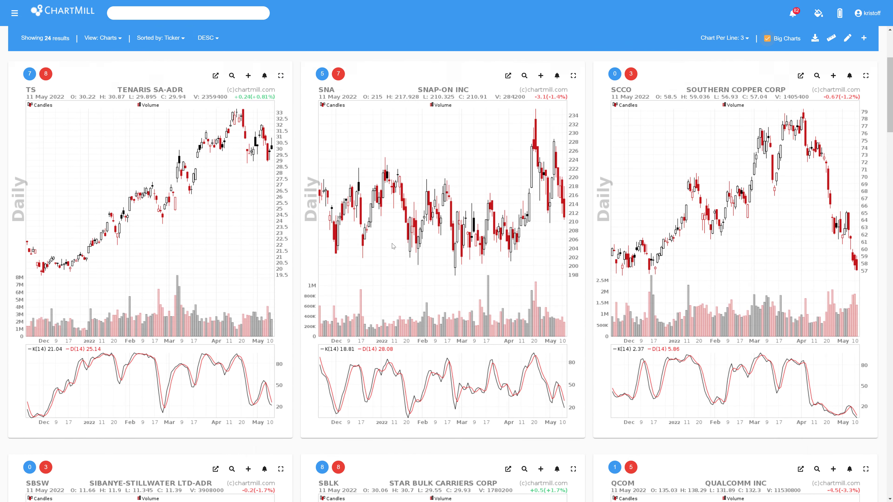
- Set the Stochastics indicator filter to Stochastics Rising
left_click(172, 66)
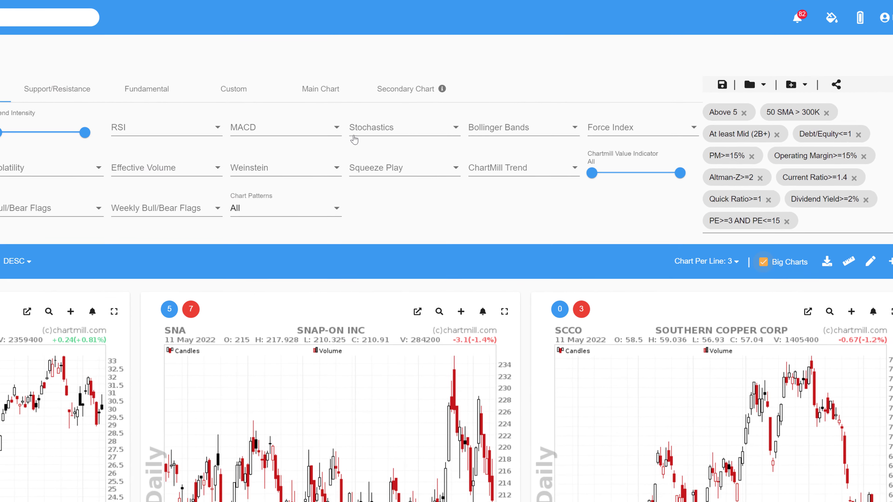
left_click(471, 99)
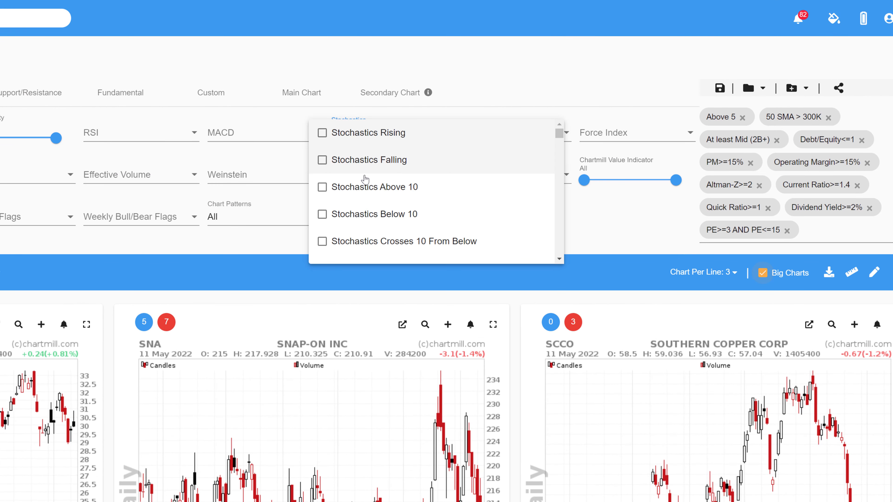
left_click(321, 135)
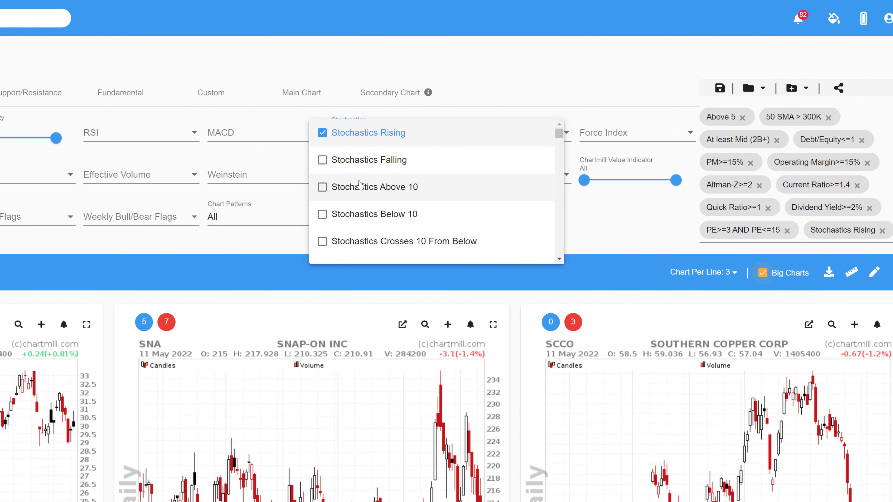
- Add the Stochastics Above 50 condition to the Stochastics filter and check the stochastics on the resulting charts
scroll(359, 183, "down", 10)
scroll(355, 181, "down", 2)
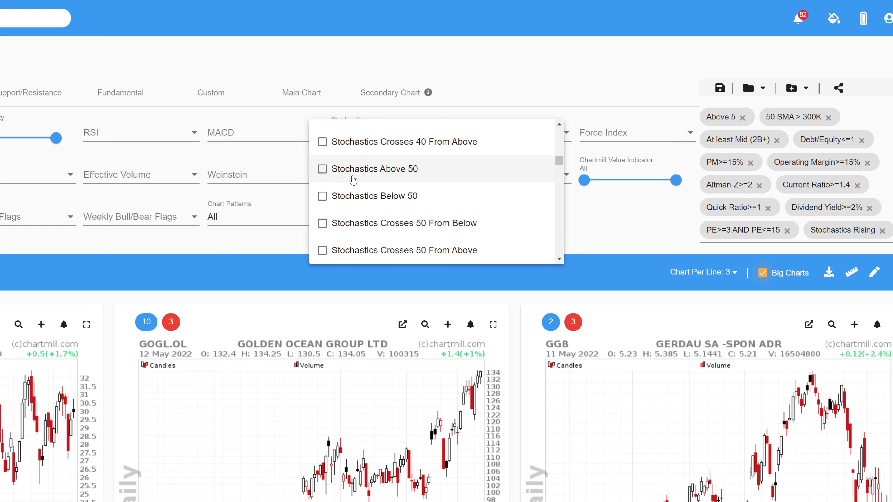
left_click(324, 171)
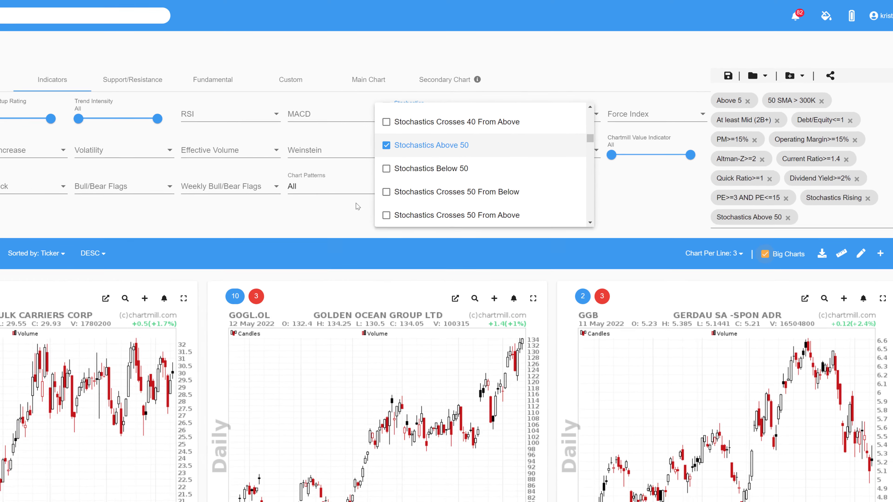
left_click(358, 206)
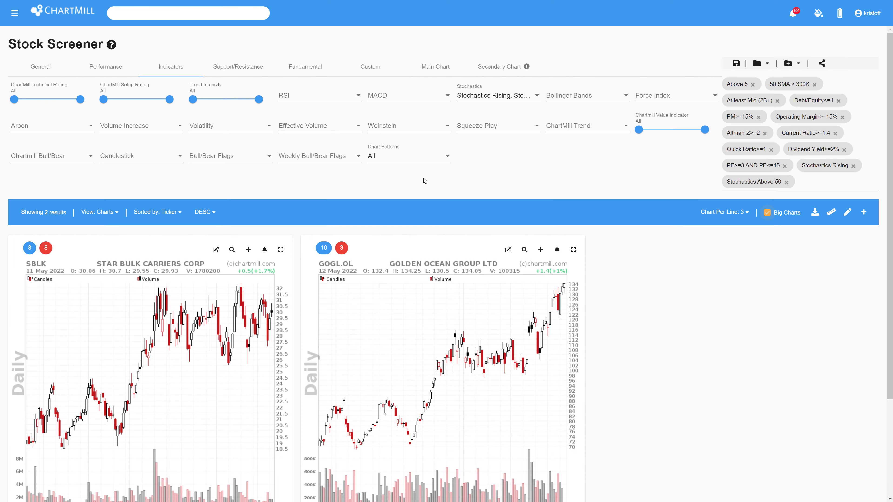
scroll(398, 171, "down", 3)
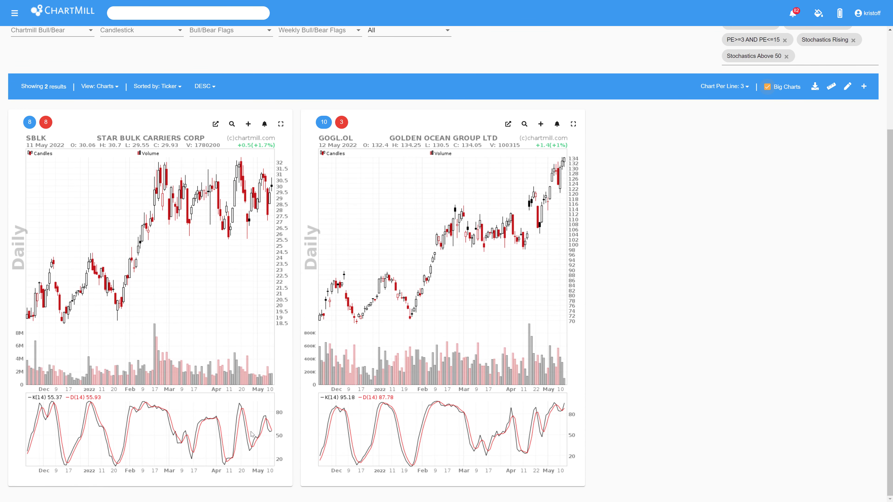
scroll(522, 419, "up", 3)
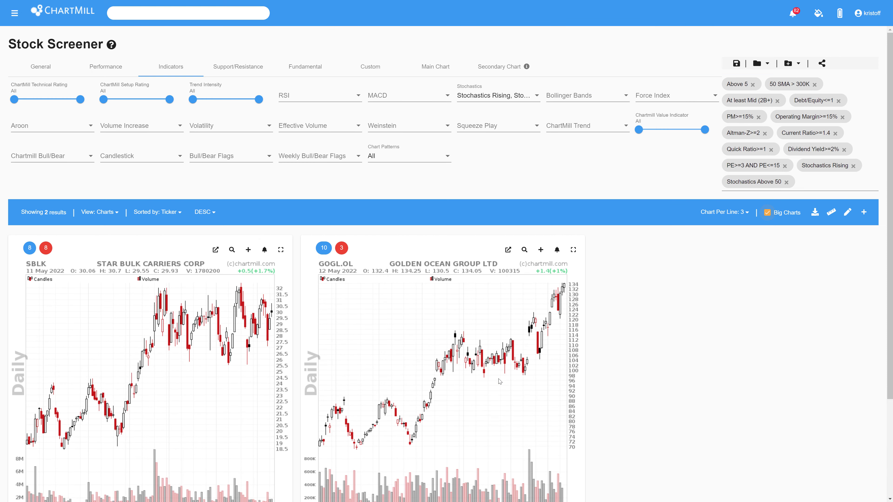
- Look at the MACD and Bollinger Bands filter conditions and browse the result charts
left_click(444, 100)
left_click(573, 148)
left_click(623, 102)
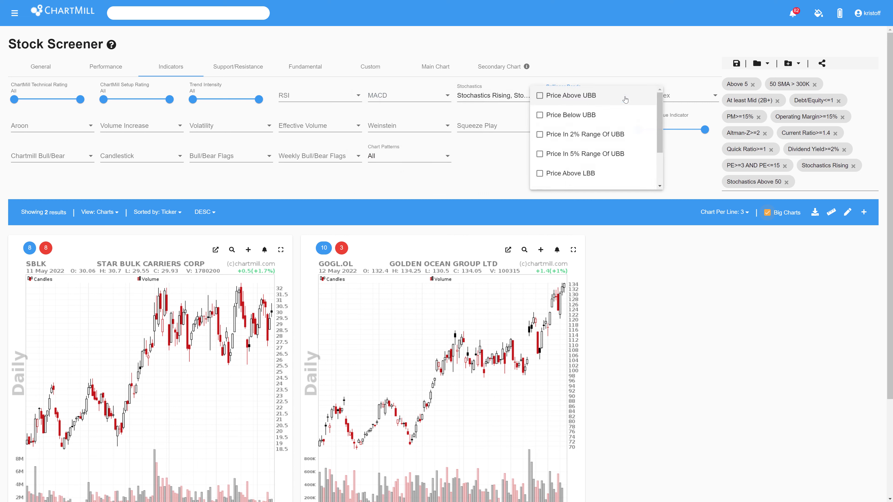
left_click(509, 168)
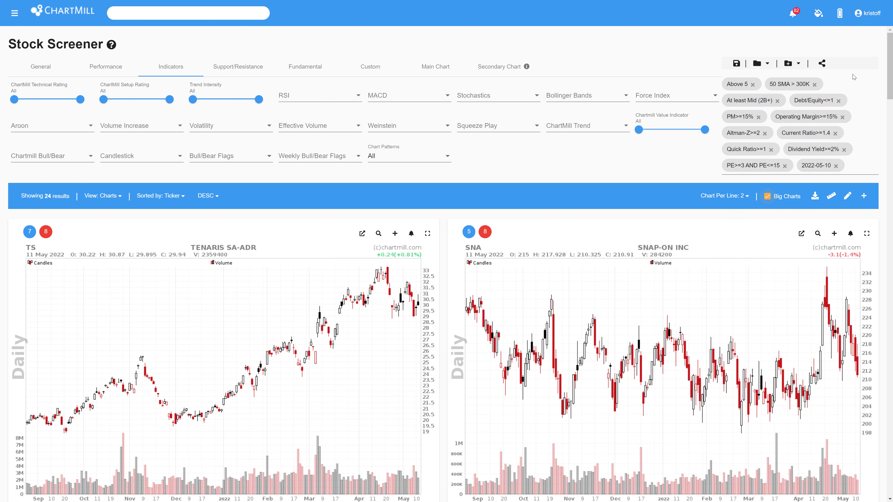
left_click_drag(888, 83, 888, 188)
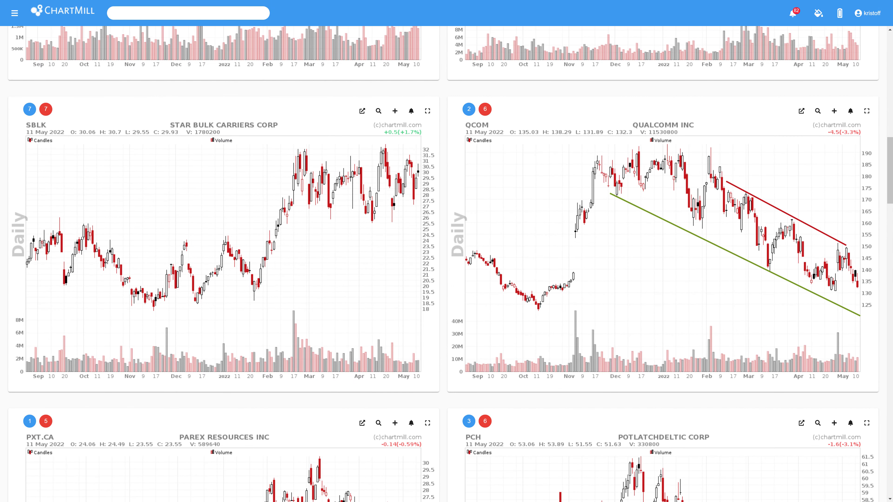
scroll(880, 219, "up", 15)
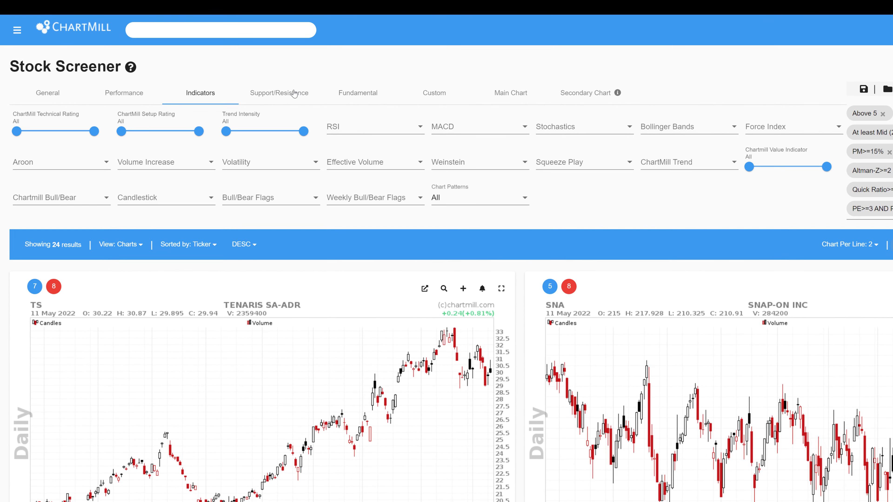
- Add the Support+Resistance Lines overlay to the main charts and look over the results
left_click(292, 94)
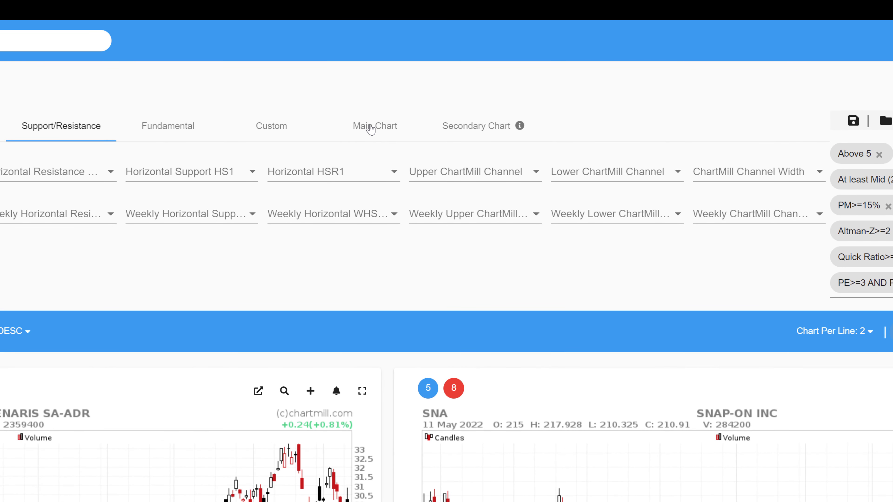
left_click(508, 95)
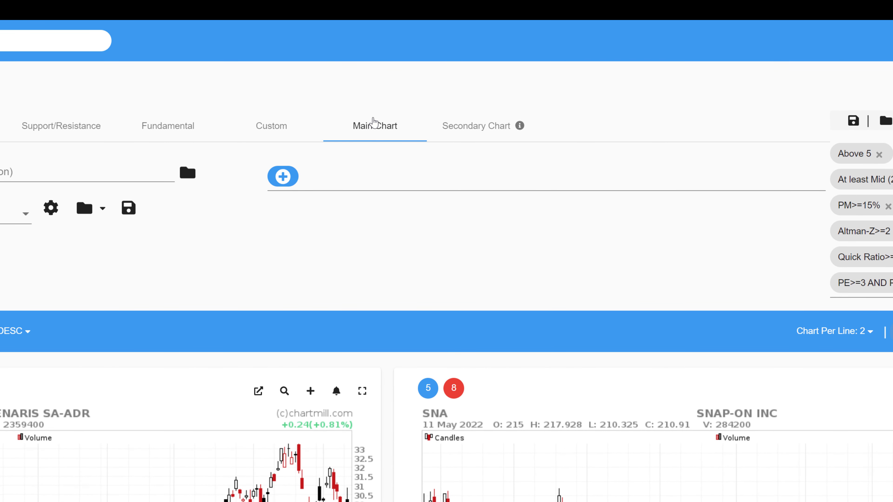
left_click(285, 180)
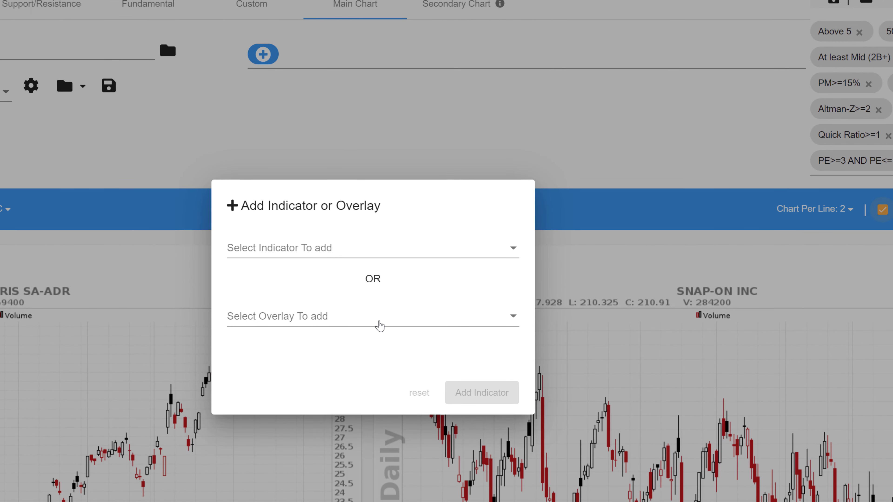
left_click(513, 320)
left_click_drag(524, 322, 539, 448)
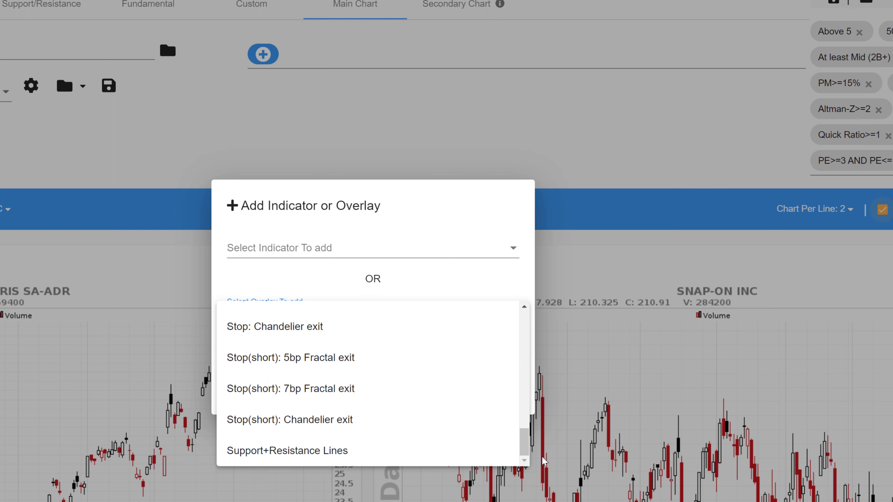
left_click(336, 452)
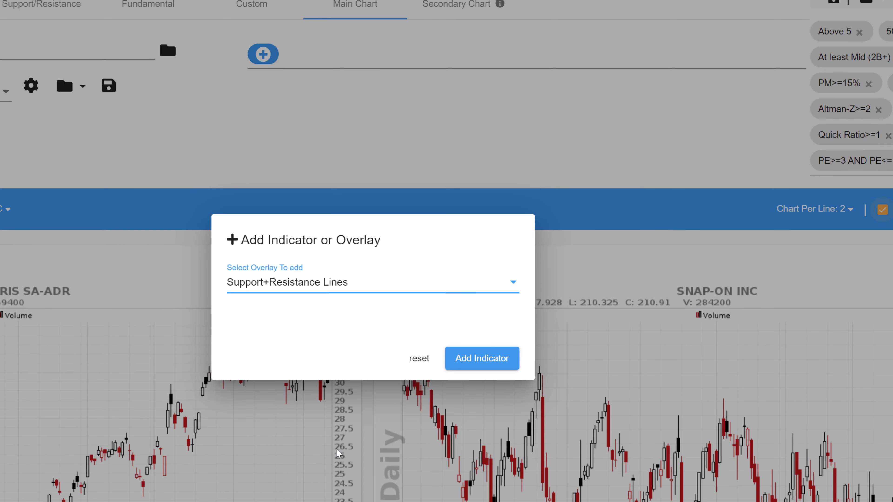
left_click(480, 356)
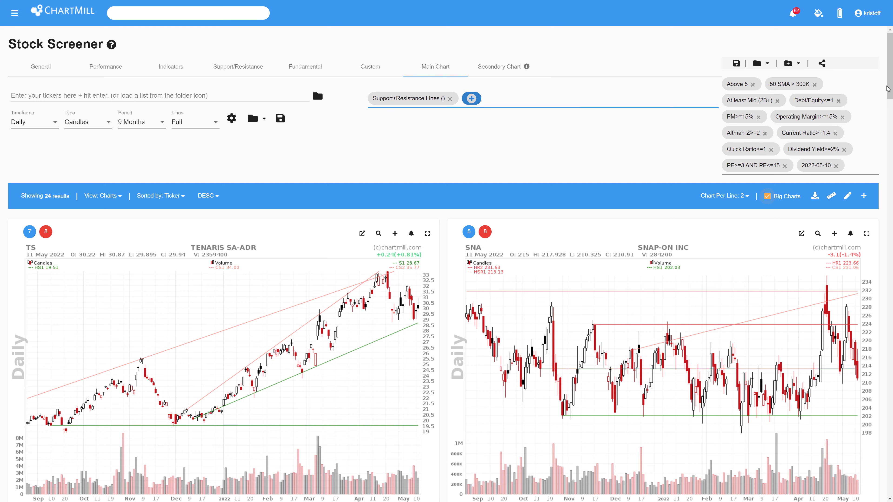
left_click_drag(887, 88, 871, 70)
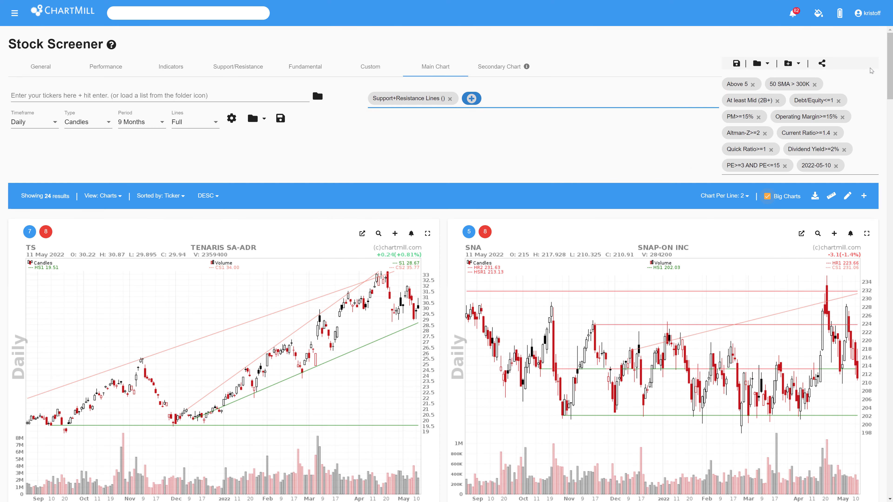
- Examine the Resistance R1 and Support S1 filter conditions, including the distance, length and strength options for R1
double_click(227, 68)
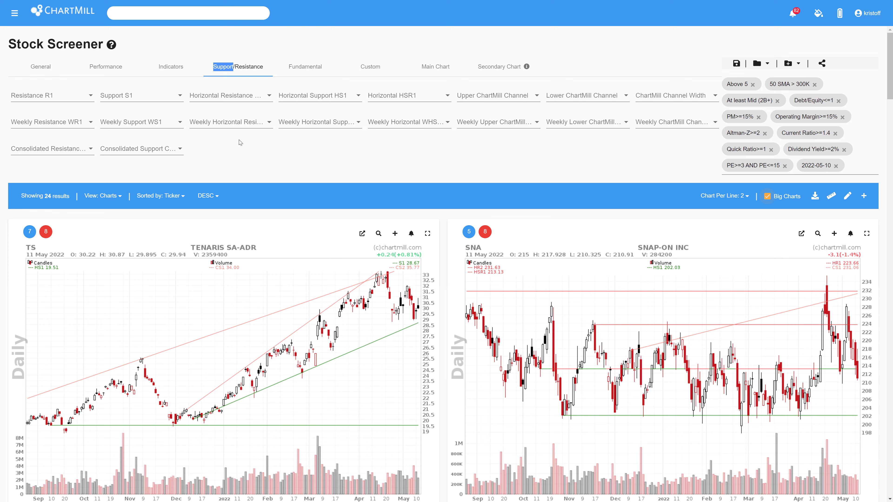
left_click(235, 149)
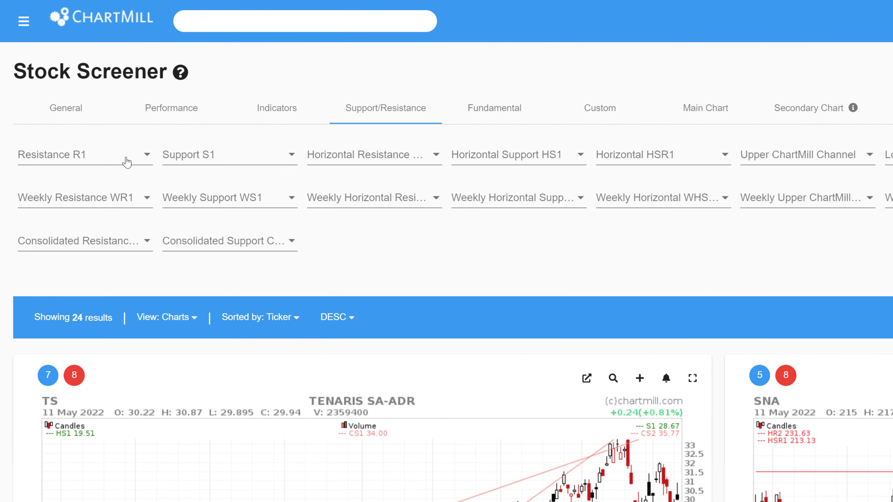
left_click(145, 159)
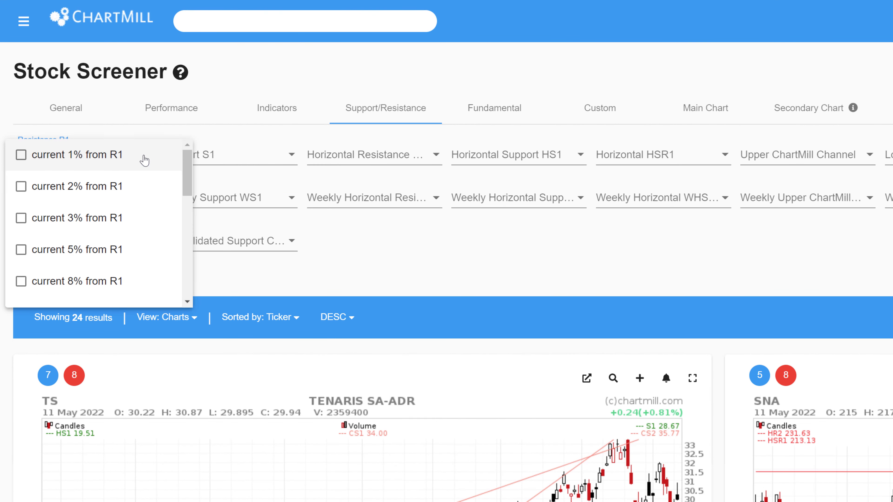
left_click(290, 158)
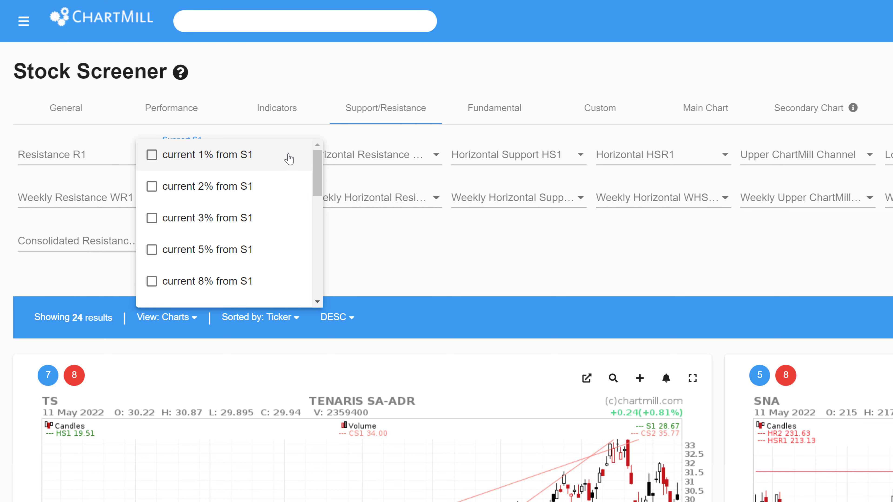
left_click(119, 161)
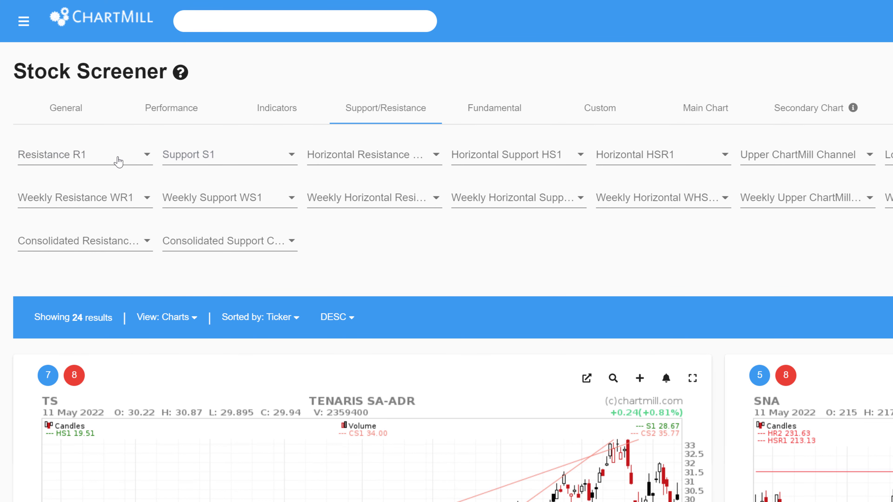
left_click(147, 157)
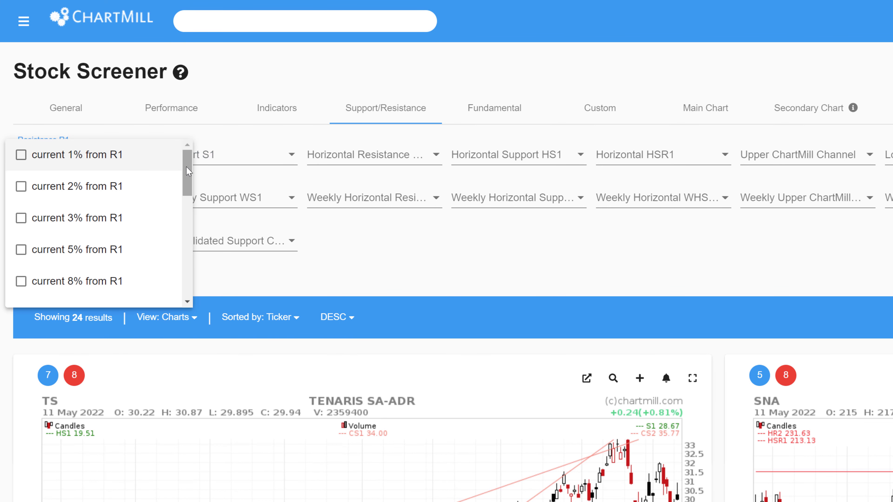
left_click_drag(186, 167, 184, 211)
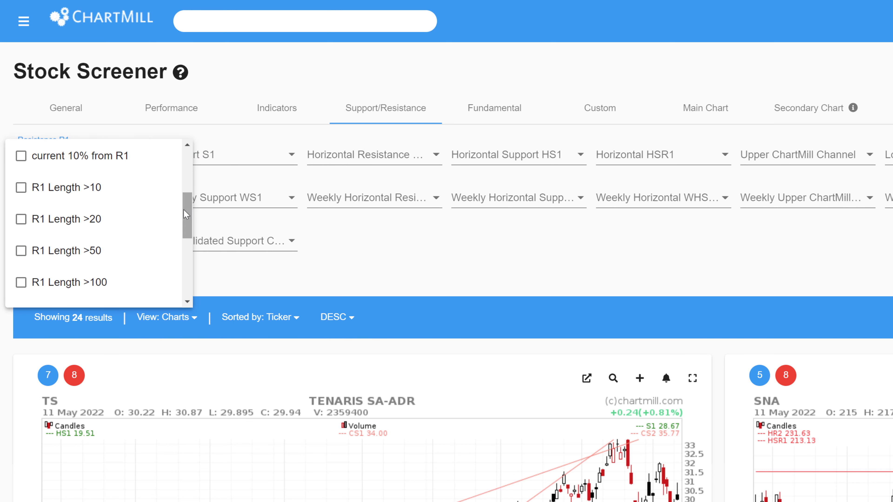
left_click_drag(188, 209, 196, 262)
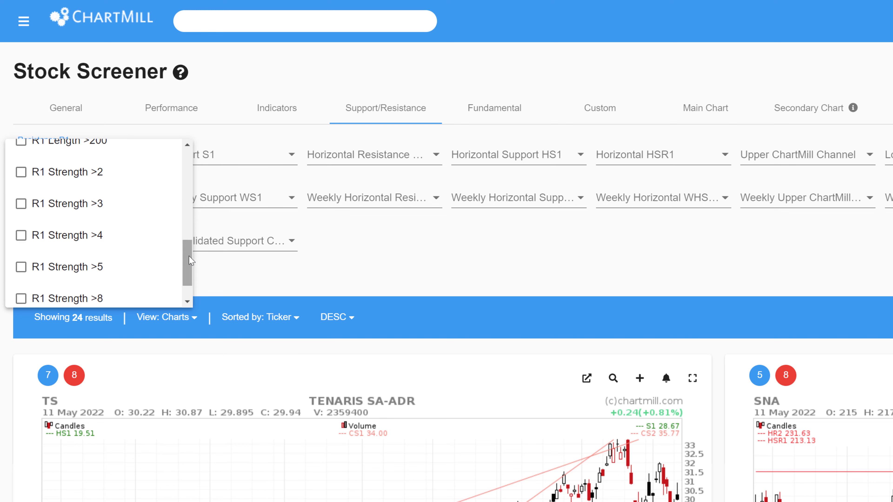
left_click_drag(190, 260, 175, 156)
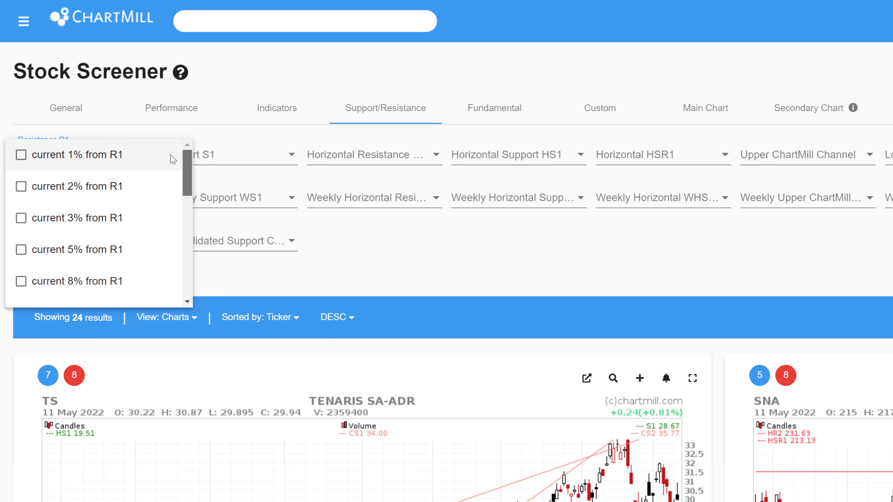
- Set the Resistance R1 filter to current 2% from R1, R1 Length >50 and R1 Strength >3, and examine the resulting chart
left_click(22, 189)
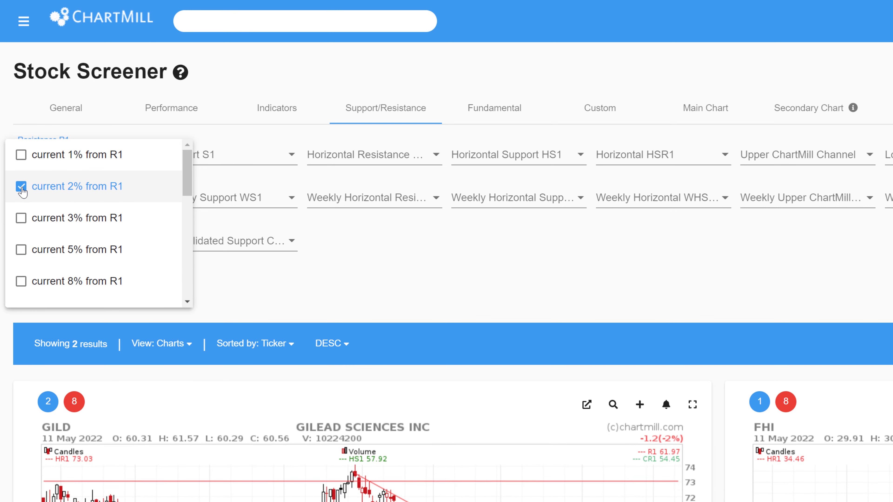
left_click_drag(187, 185, 189, 244)
left_click(26, 208)
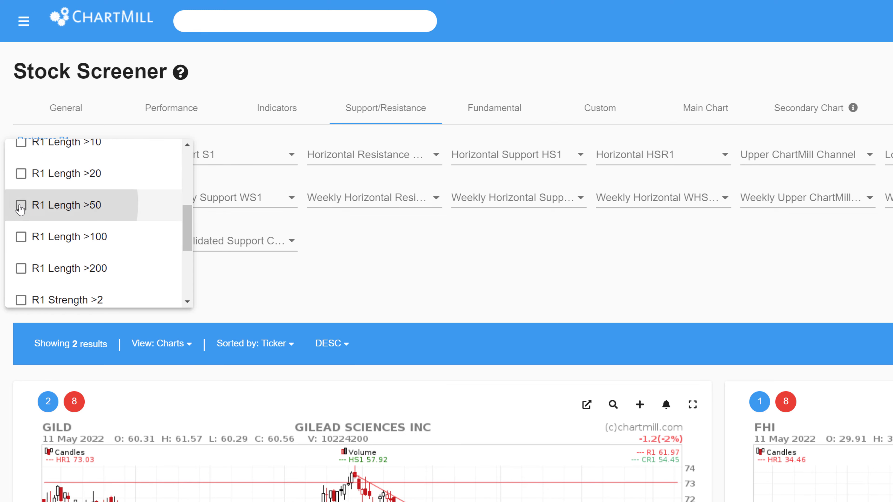
left_click_drag(186, 230, 176, 271)
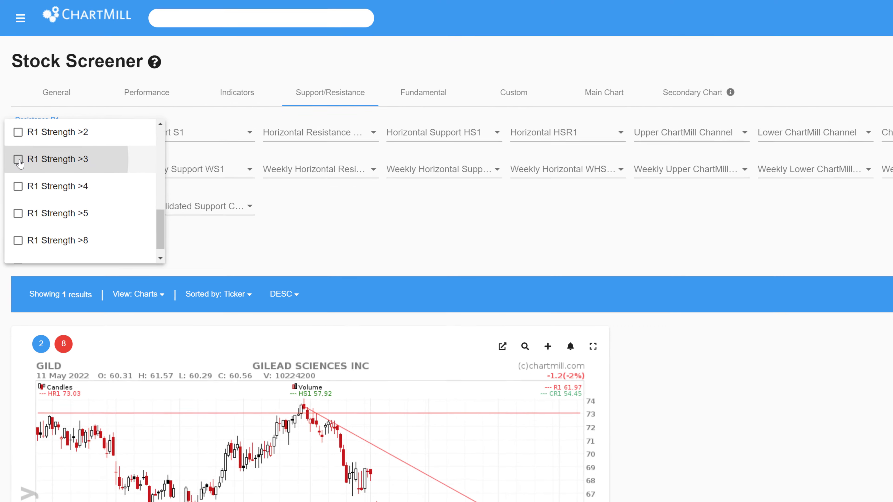
left_click(26, 196)
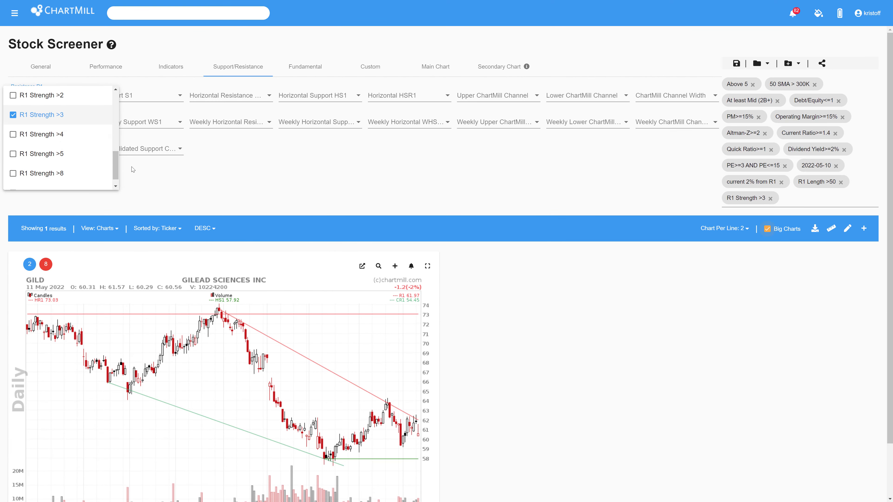
left_click(402, 270)
scroll(257, 162, "down", 3)
scroll(258, 161, "up", 2)
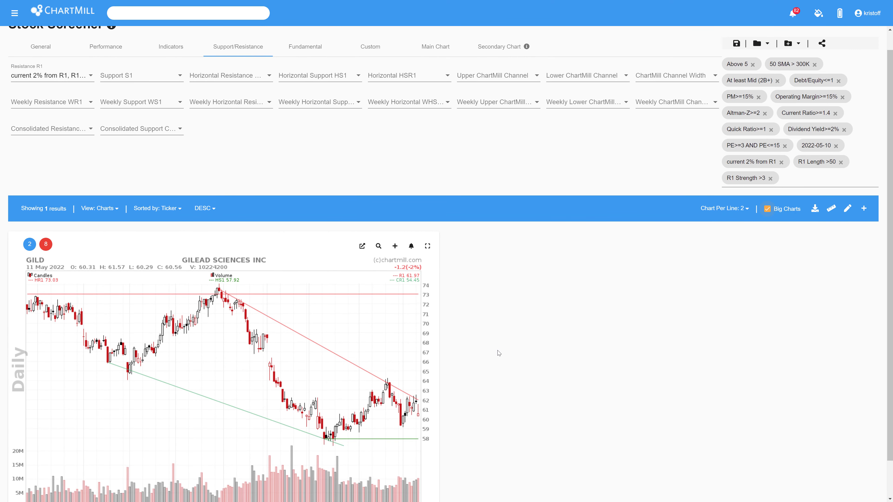
scroll(502, 343, "down", 2)
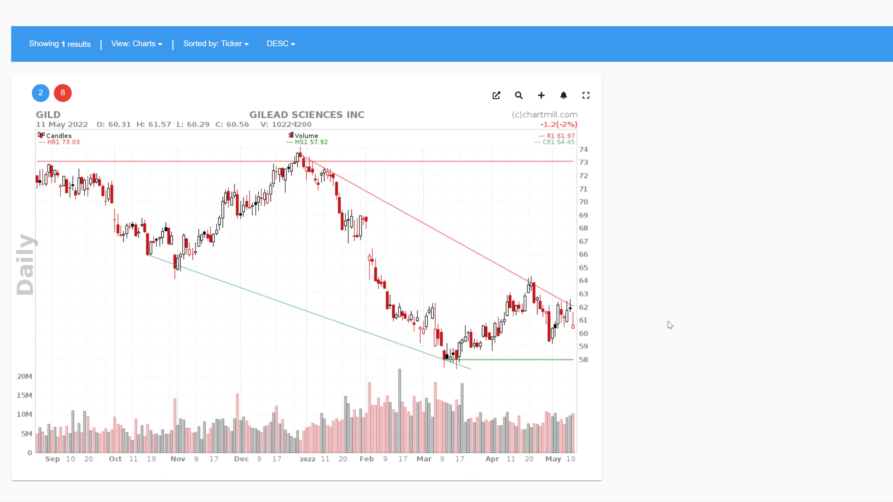
scroll(669, 325, "up", 2)
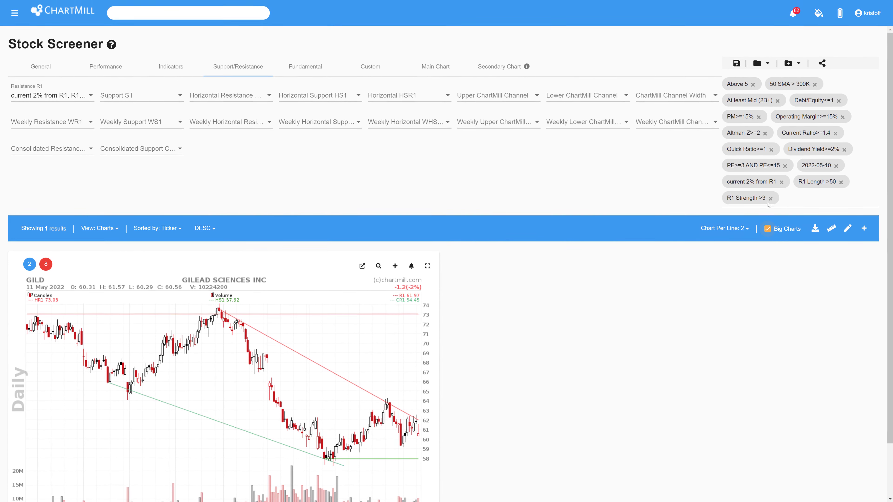
- Remove the R1 Strength >3, current 2% from R1 and R1 Length >50 conditions from the screen
left_click(769, 199)
left_click(781, 182)
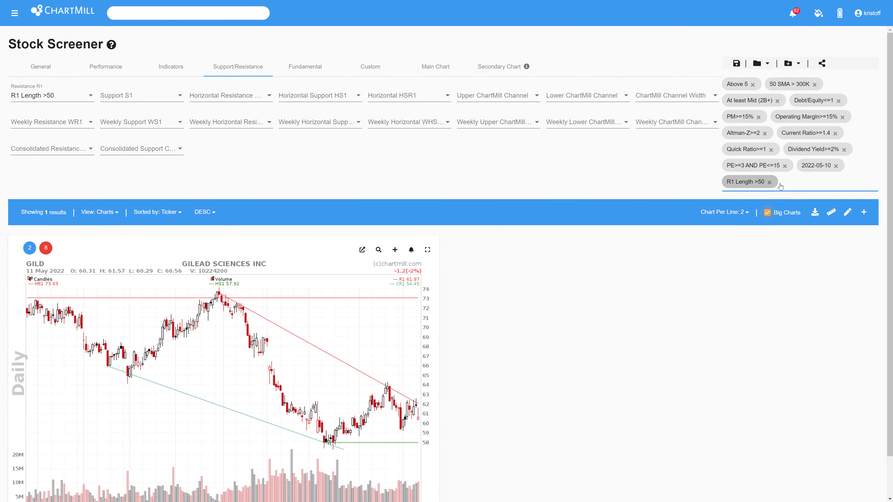
left_click(770, 182)
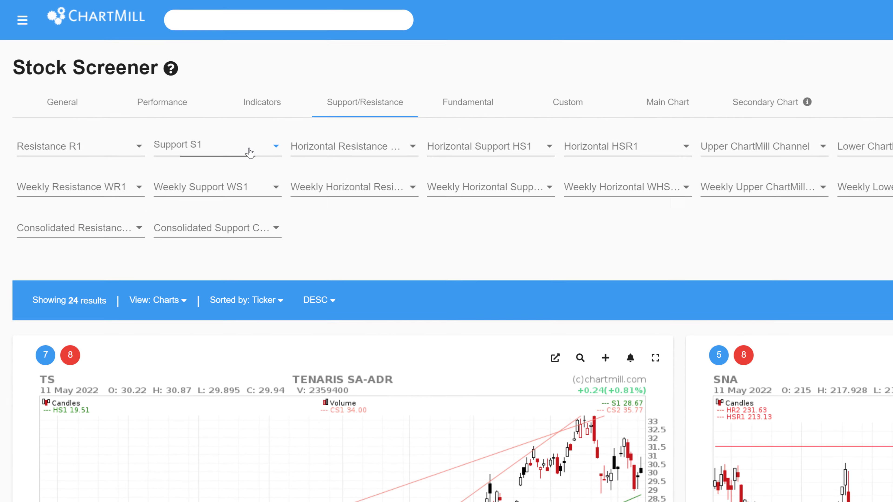
- Set the Support S1 filter to current 2% from S1 and S1 Length >100, and examine the resulting chart
left_click(161, 99)
left_click(154, 193)
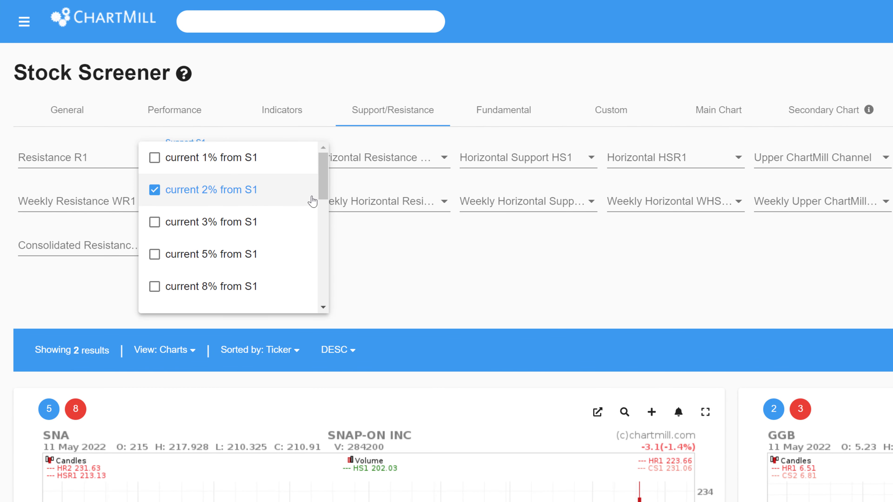
left_click_drag(322, 193, 325, 250)
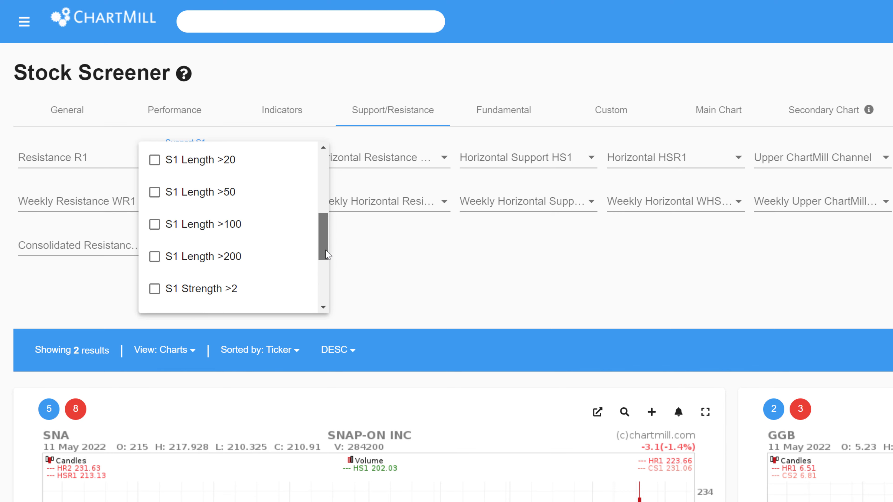
left_click(155, 217)
left_click(485, 307)
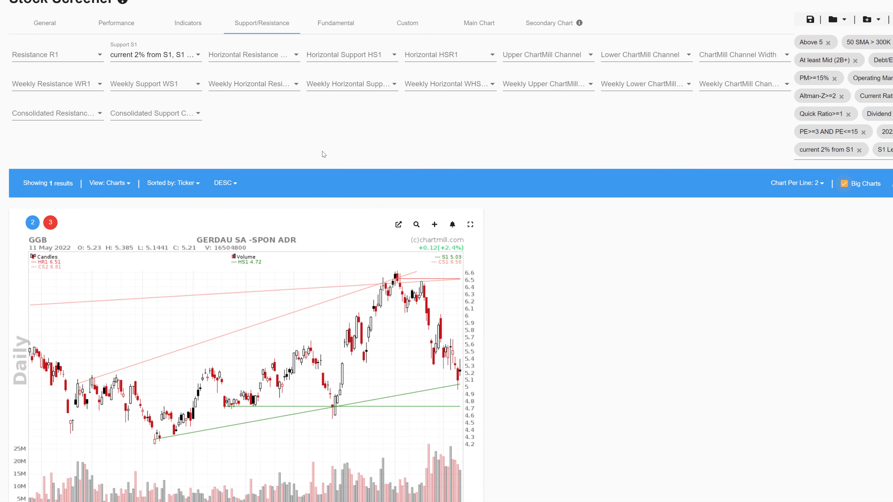
scroll(375, 164, "down", 1)
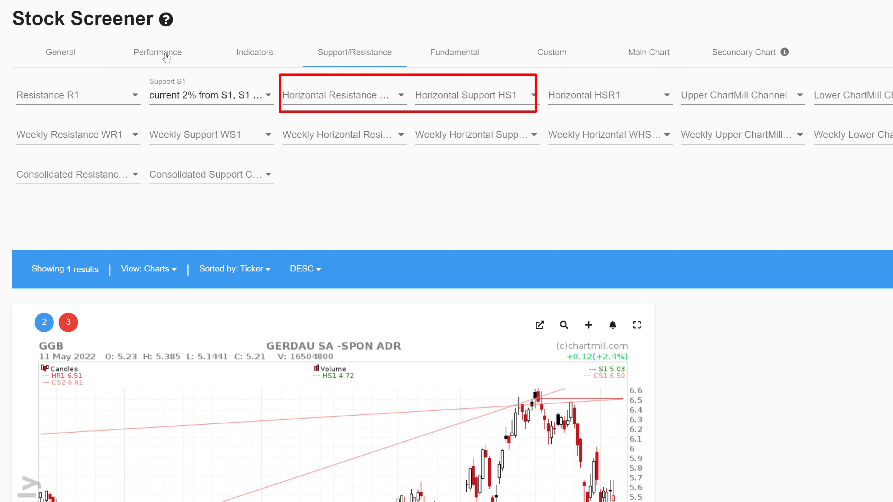
- Examine the distance options of the Horizontal Resistance HR1 and Horizontal Support HS1 filters
left_click(375, 104)
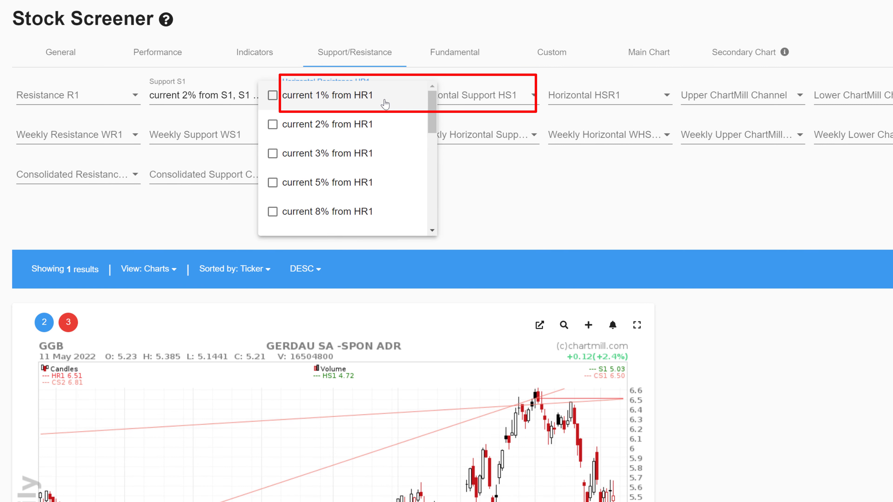
left_click(515, 111)
left_click(514, 99)
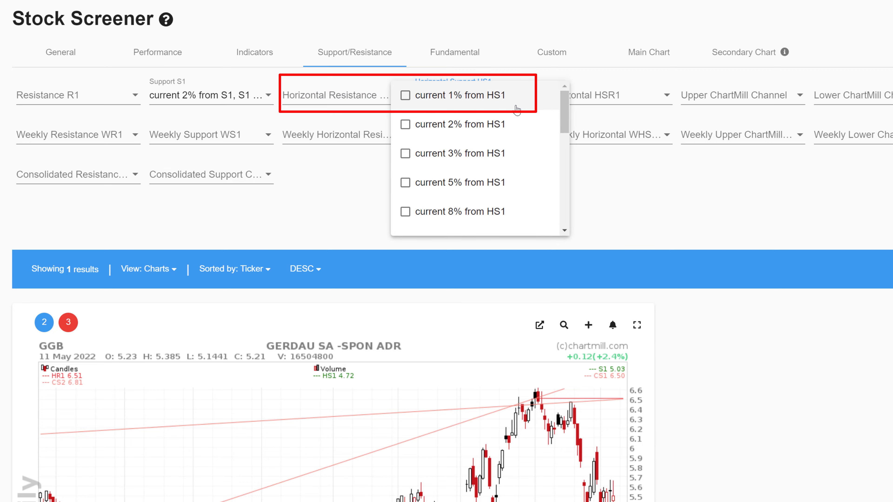
- Remove the current 2% from S1 and S1 Length >100 conditions from the screen
left_click(811, 213)
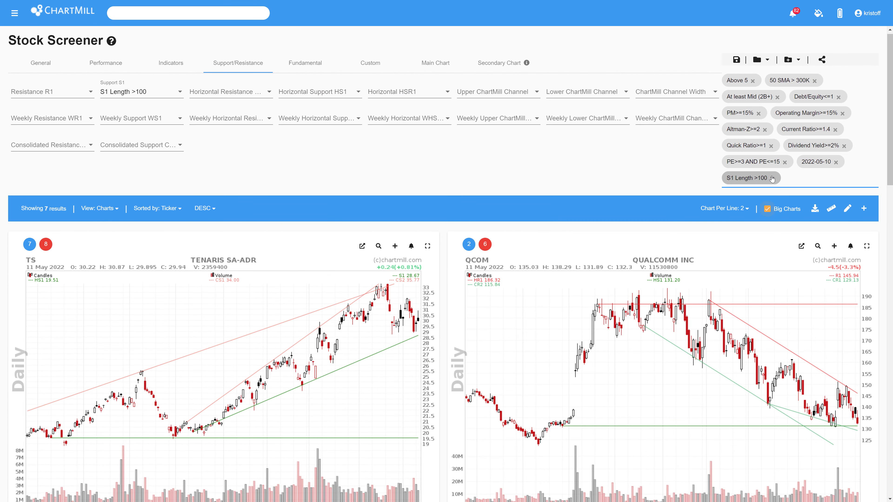
left_click(772, 179)
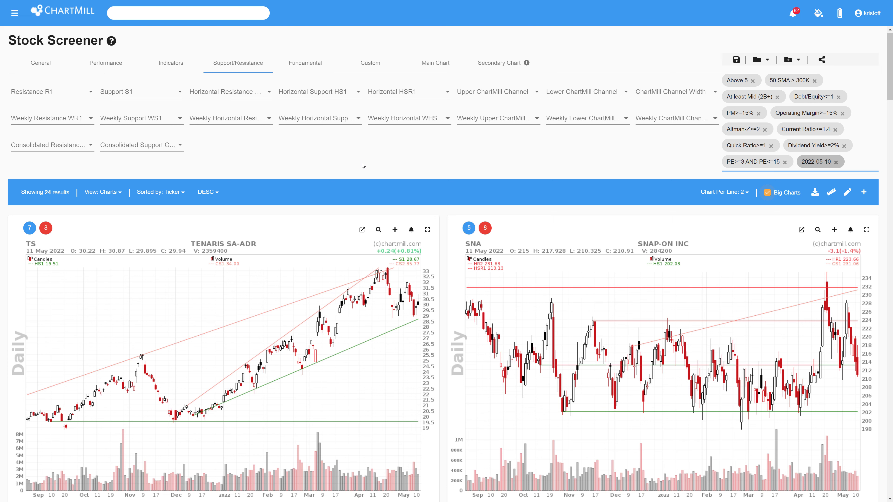
- Look at the Consolidated Resistance CR1 and Consolidated Support CS1 filters without choosing a condition
left_click(88, 145)
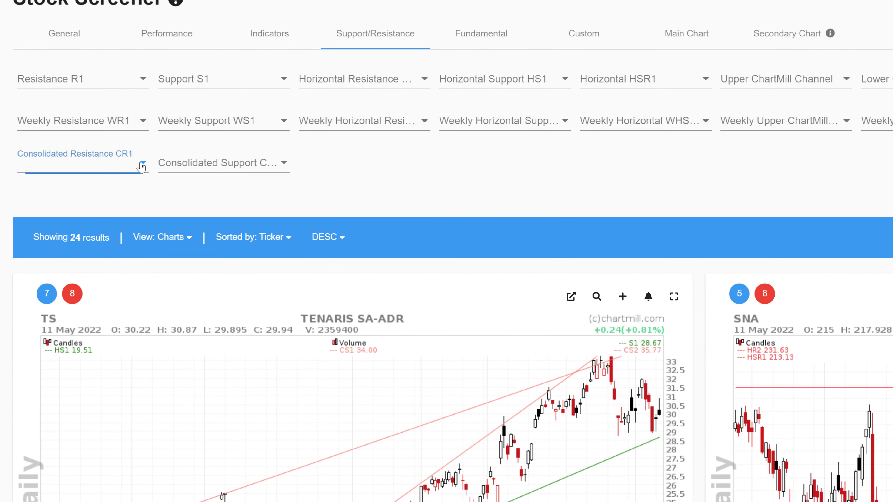
left_click(260, 197)
left_click(282, 165)
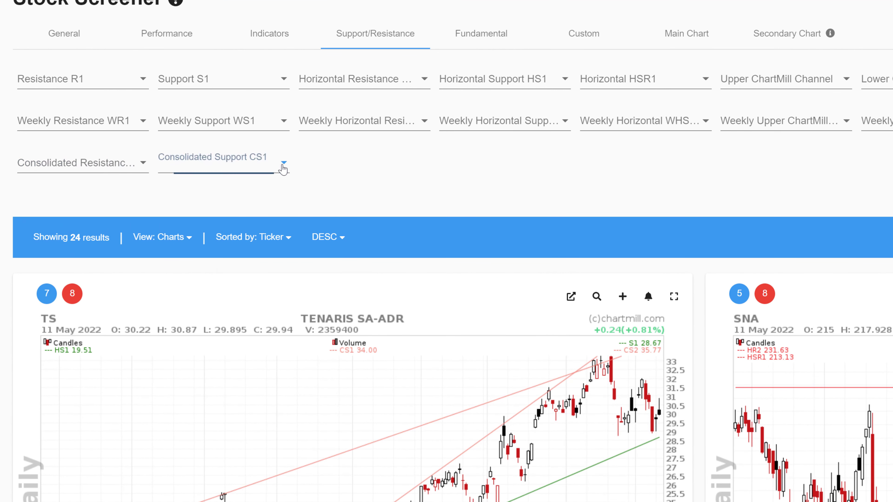
left_click(405, 184)
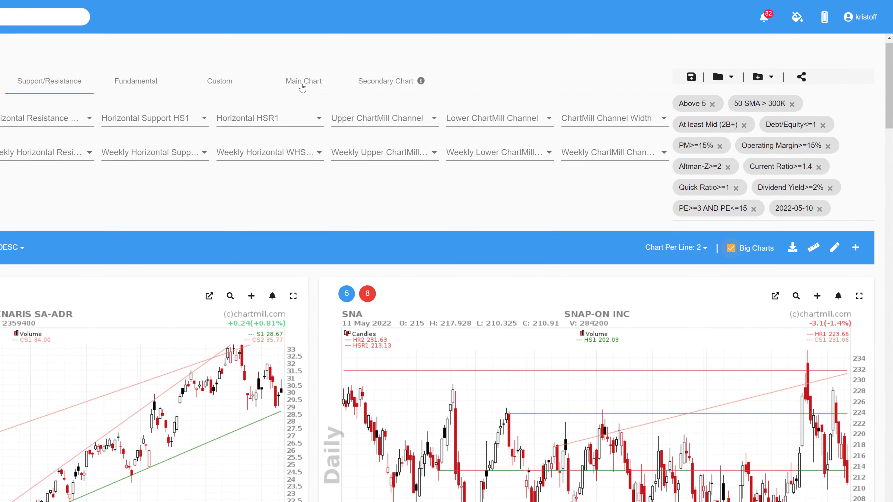
- Replace the Support+Resistance Lines overlay on the main charts with the Consolidated Support+Resistance overlay
left_click(317, 84)
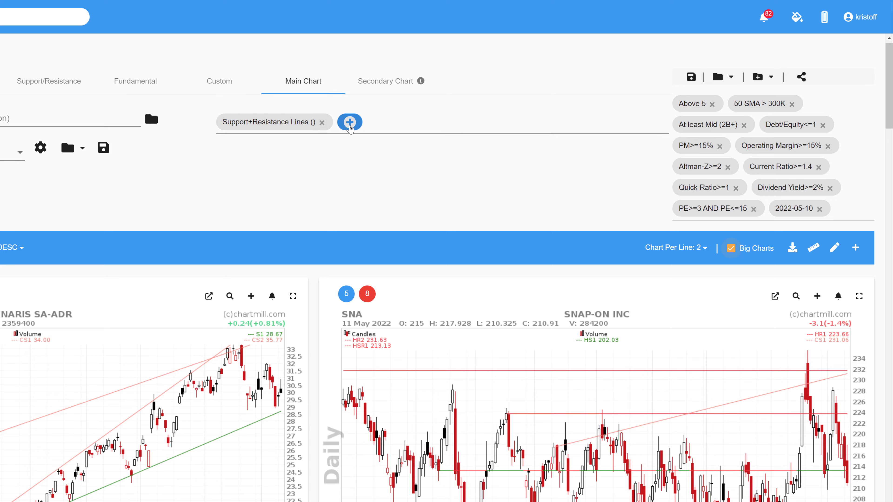
left_click(350, 122)
left_click(309, 343)
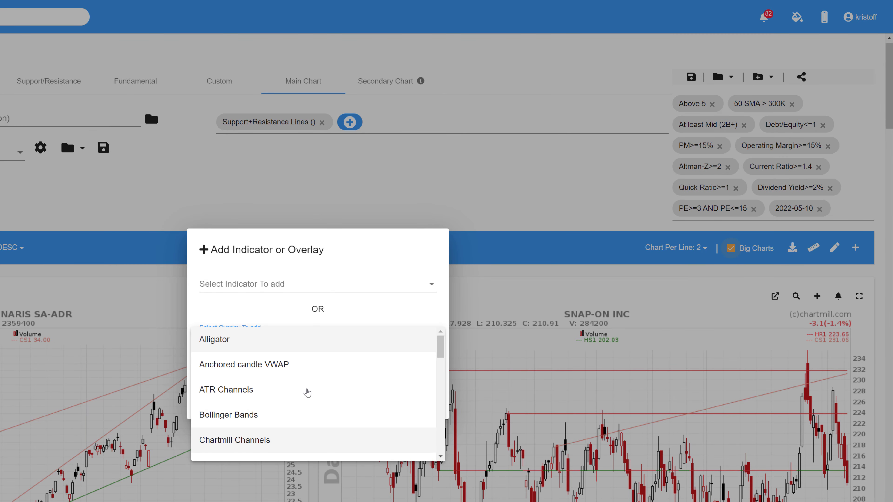
scroll(295, 412, "down", 2)
scroll(288, 448, "down", 1)
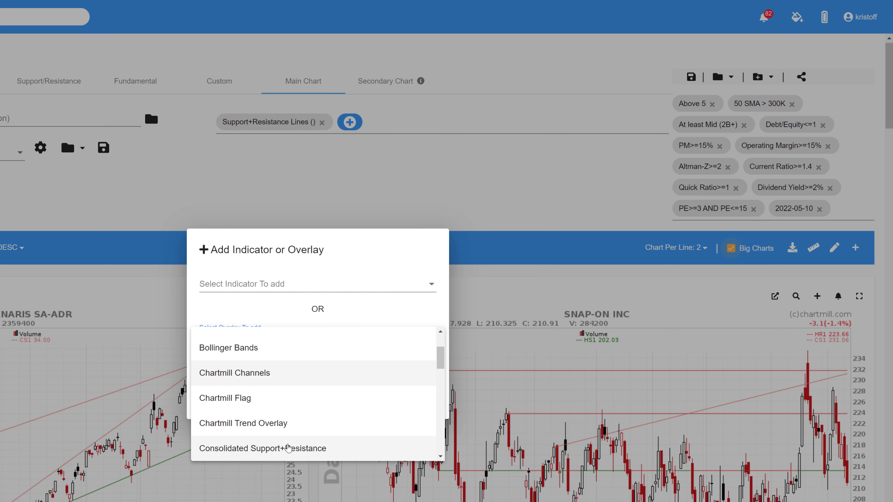
left_click(288, 447)
left_click(385, 375)
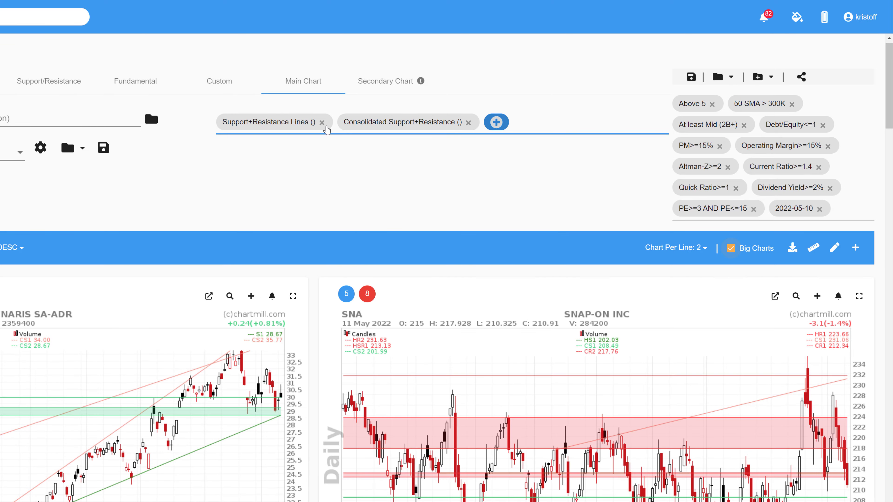
left_click(322, 123)
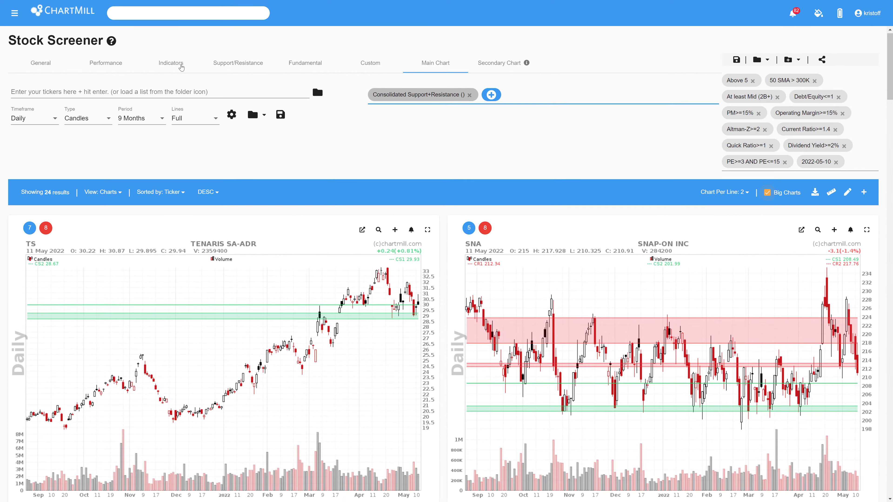
- Set the Consolidated Support CS1 filter to current 1% from CS1 End and CS1 Strength >4, and look over the resulting charts
left_click(34, 80)
left_click(131, 146)
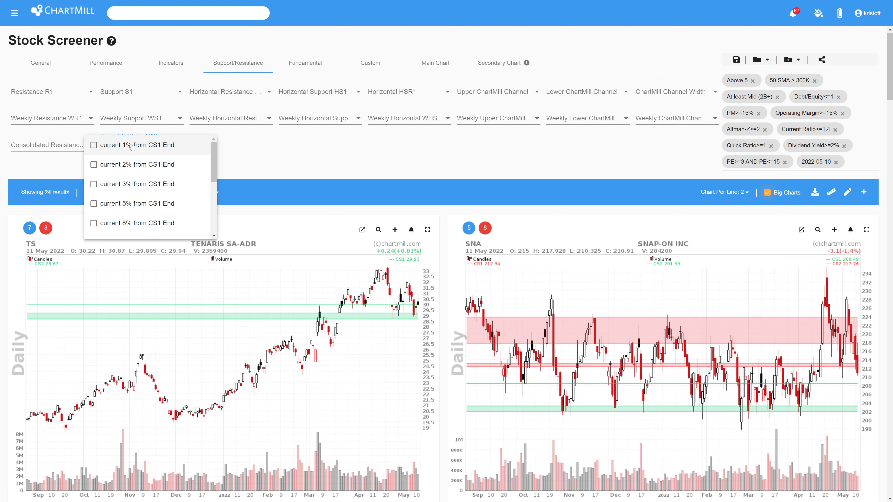
left_click(94, 146)
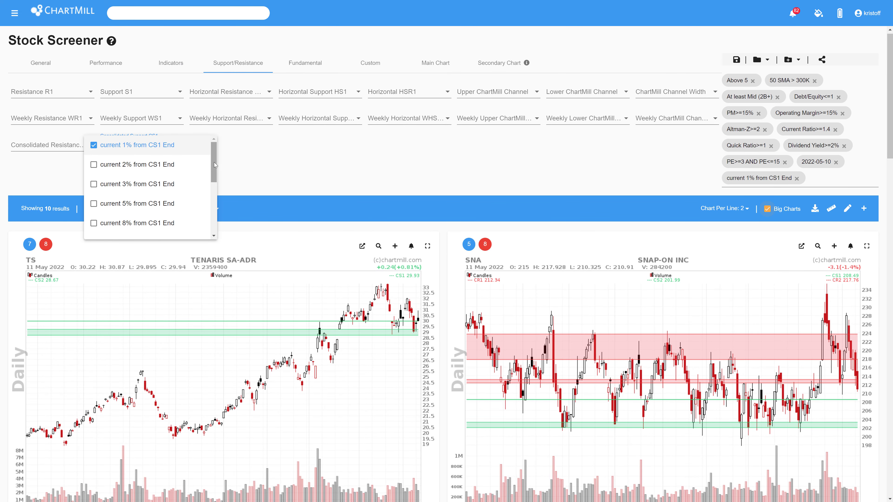
scroll(197, 197, "down", 3)
left_click(94, 204)
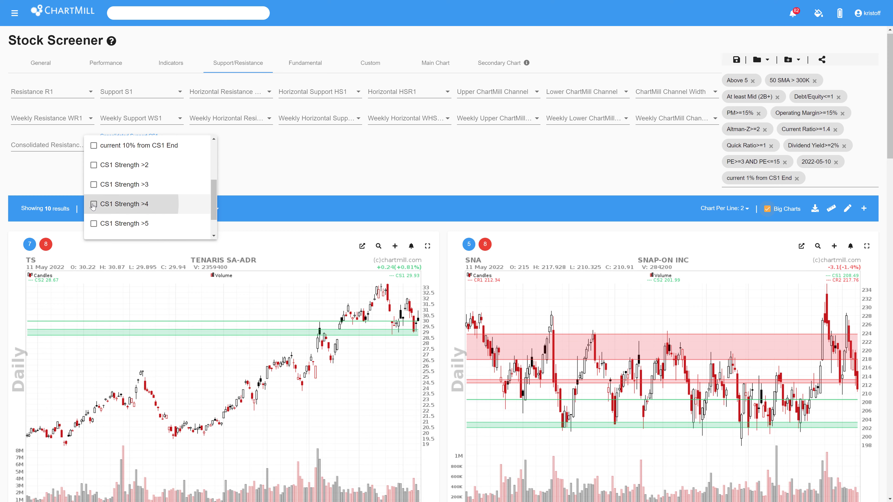
left_click(253, 177)
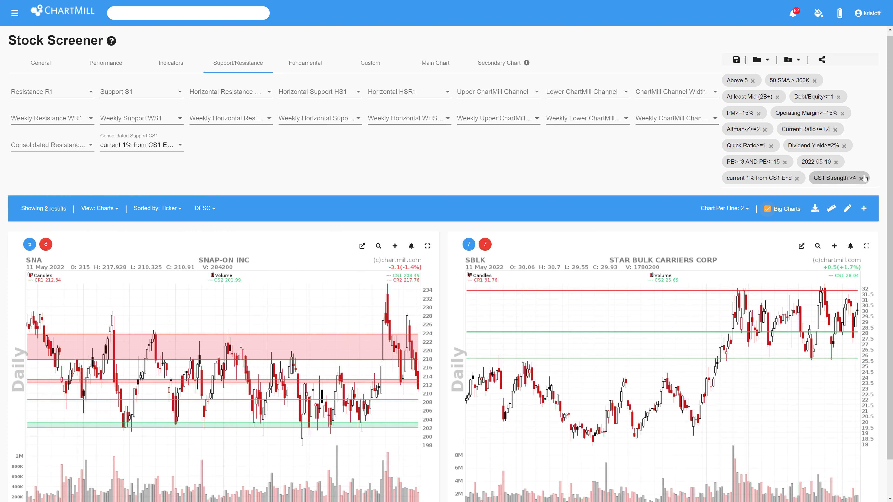
scroll(889, 151, "down", 2)
scroll(890, 150, "down", 2)
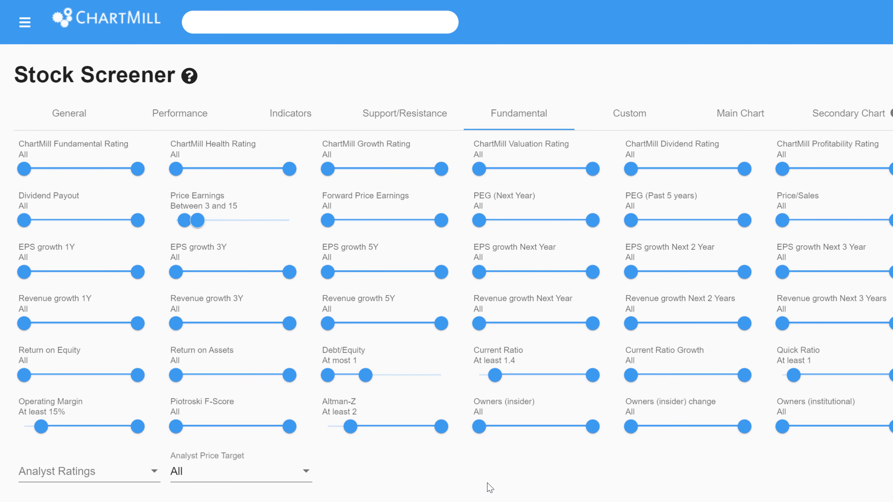
- Review the 1 Week Performance setting among the performance filters
left_click(180, 111)
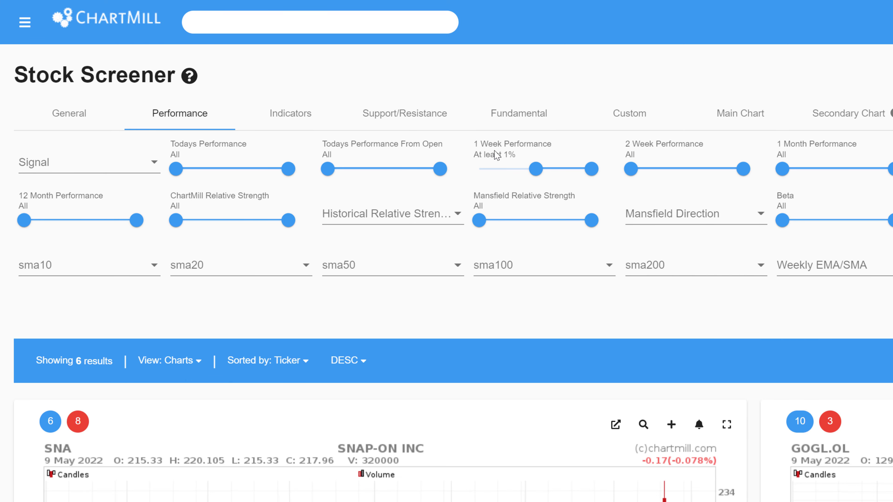
mouse_move(534, 171)
- Set the Volume Increase filter to Volume 10% More Than Vol(50) and look over the resulting charts
left_click(286, 119)
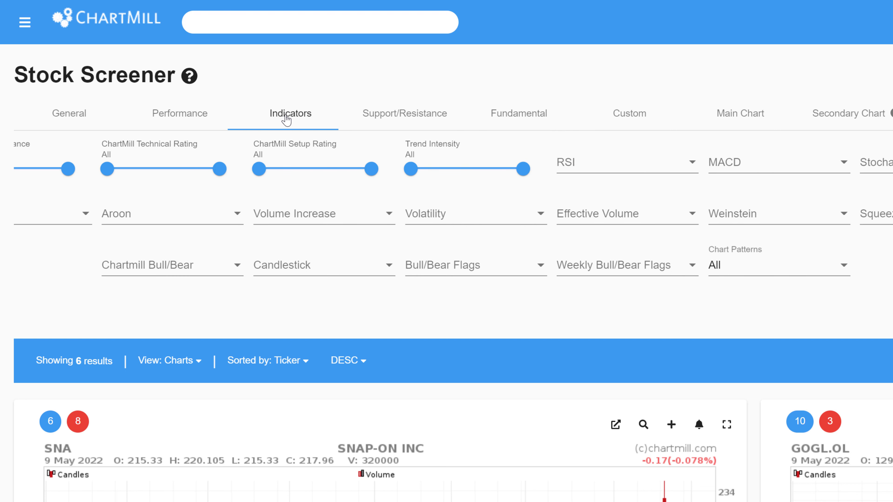
double_click(306, 213)
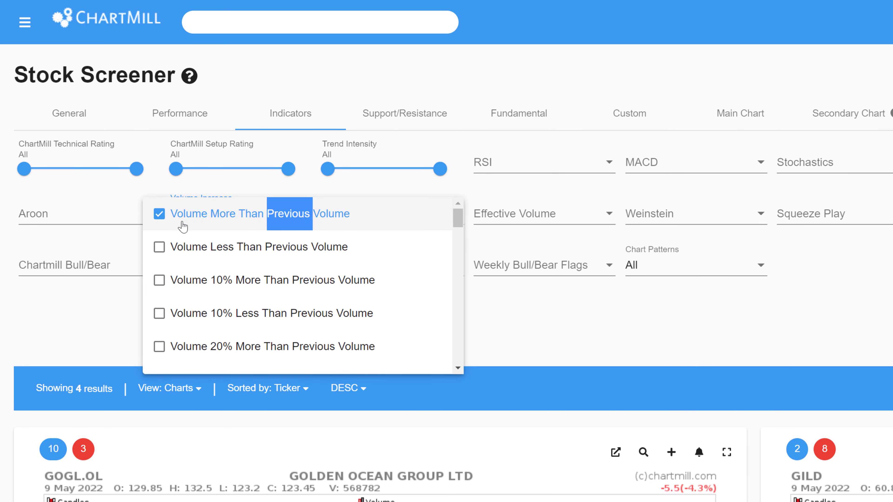
left_click(160, 214)
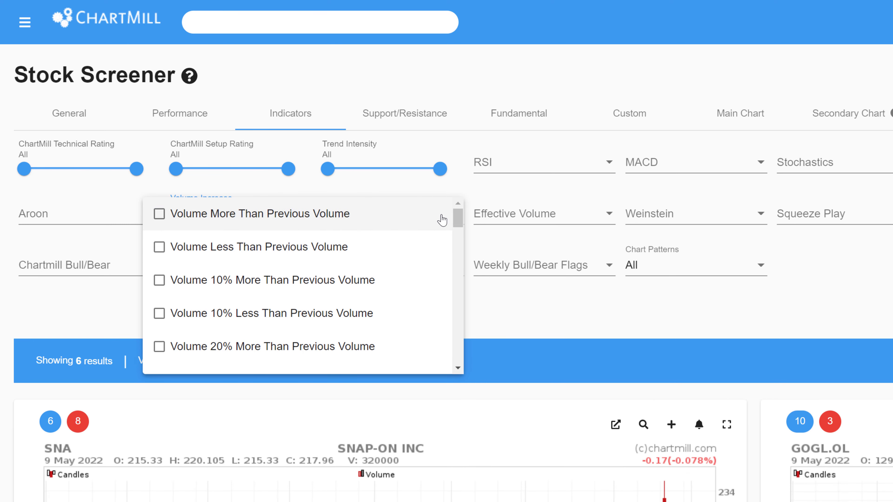
left_click_drag(456, 215, 451, 259)
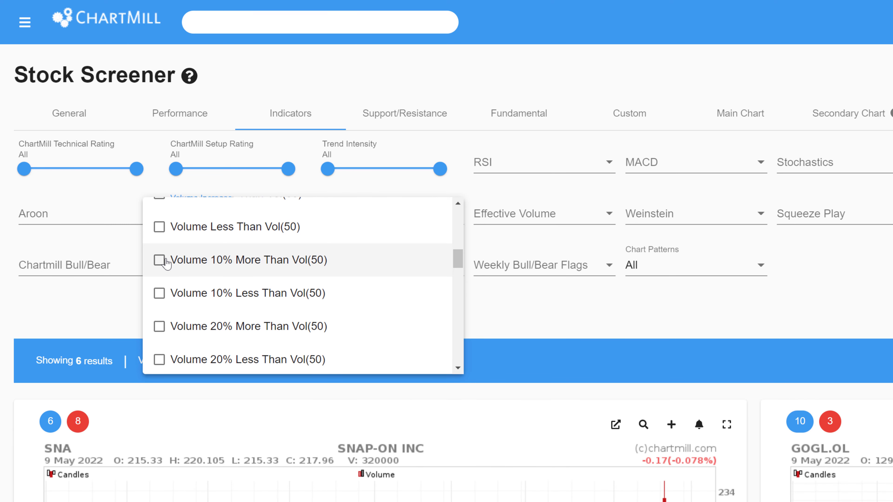
left_click(159, 260)
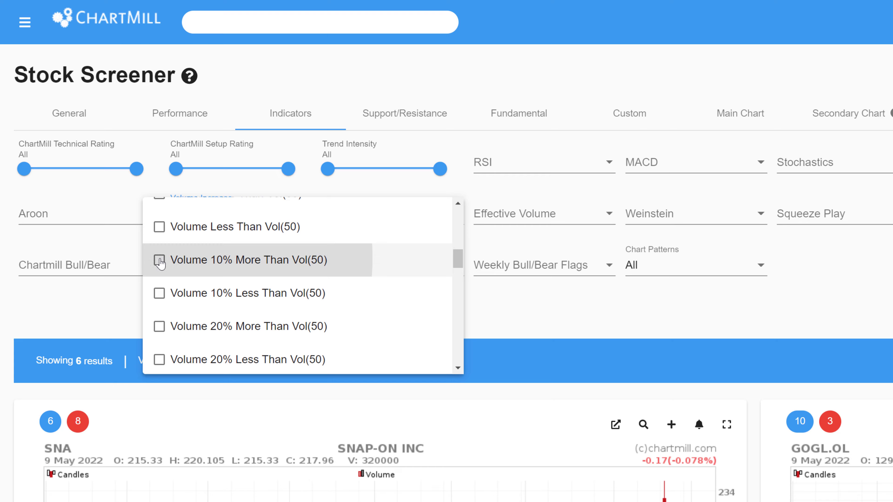
left_click(527, 313)
scroll(324, 192, "down", 5)
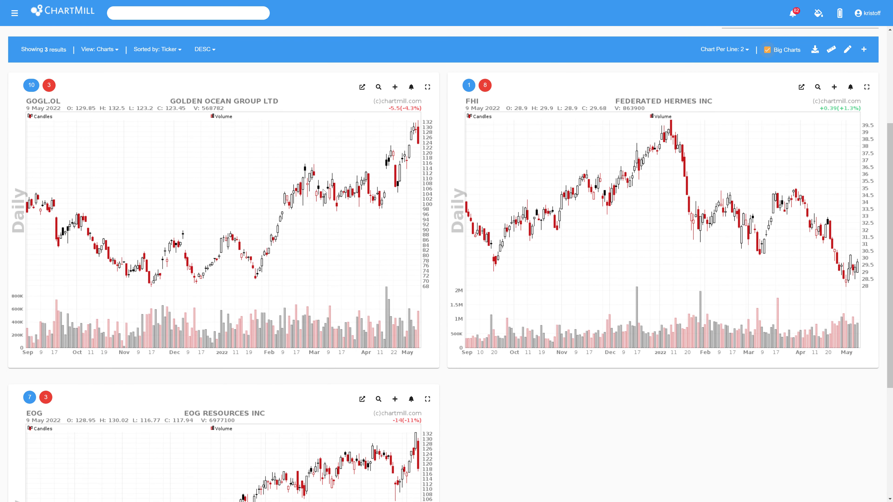
scroll(323, 192, "down", 5)
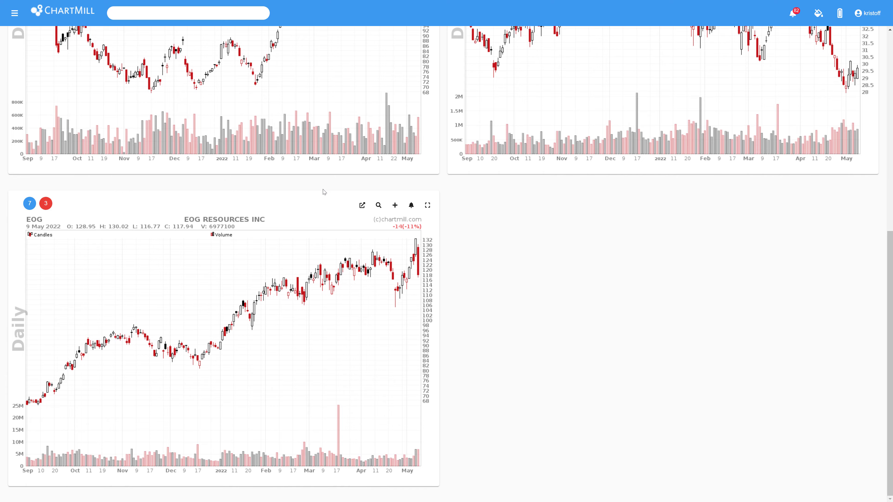
scroll(323, 192, "up", 10)
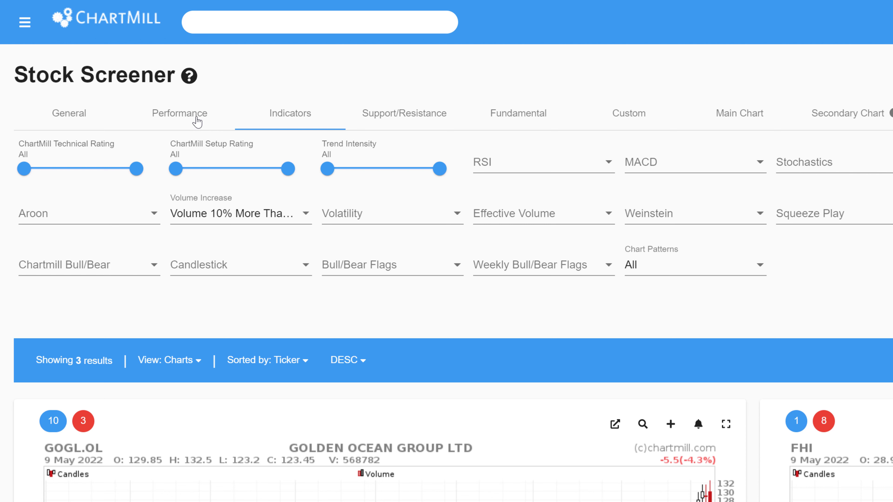
- Set the performance Signal filter to Within 5% of 52 week low
left_click(174, 120)
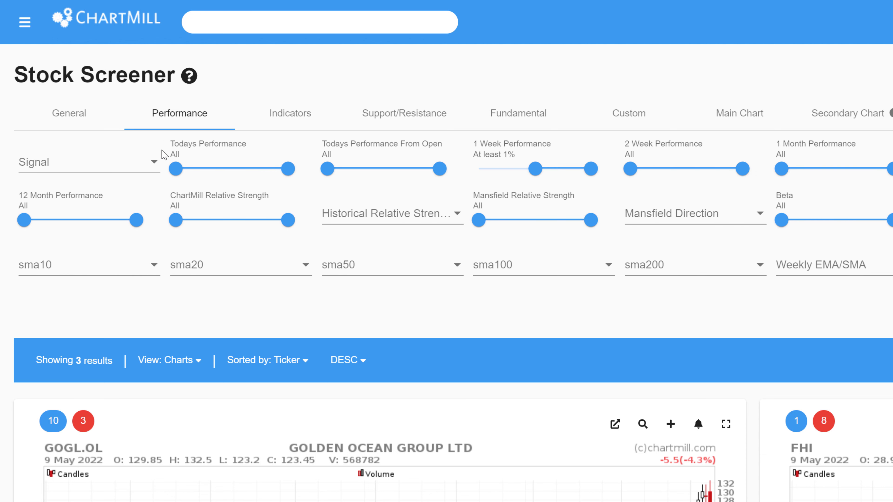
left_click(153, 163)
left_click_drag(269, 171, 275, 231)
left_click(146, 242)
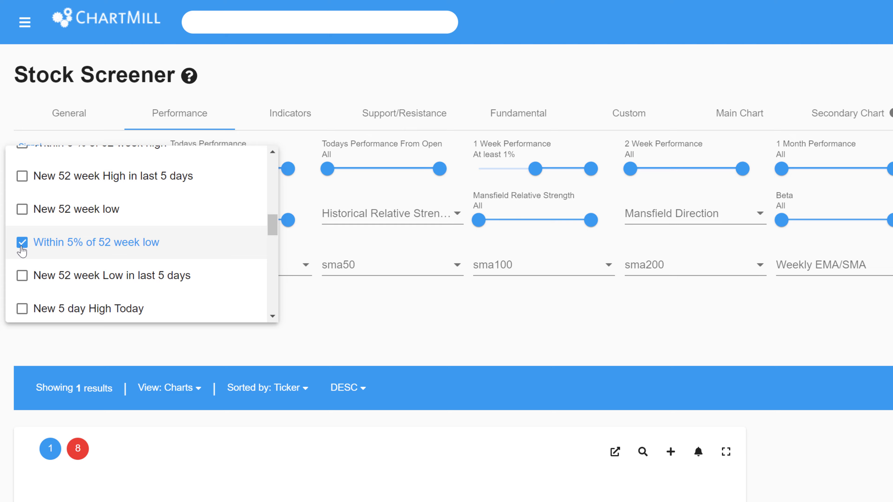
left_click(400, 336)
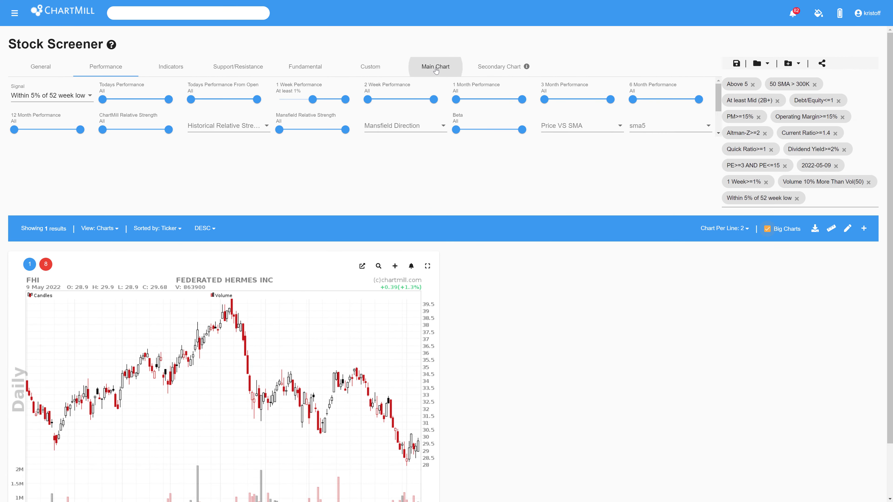
- Add the Consolidated Support+Resistance overlay to the screener's main chart and look over the resulting chart
left_click(436, 70)
left_click(383, 102)
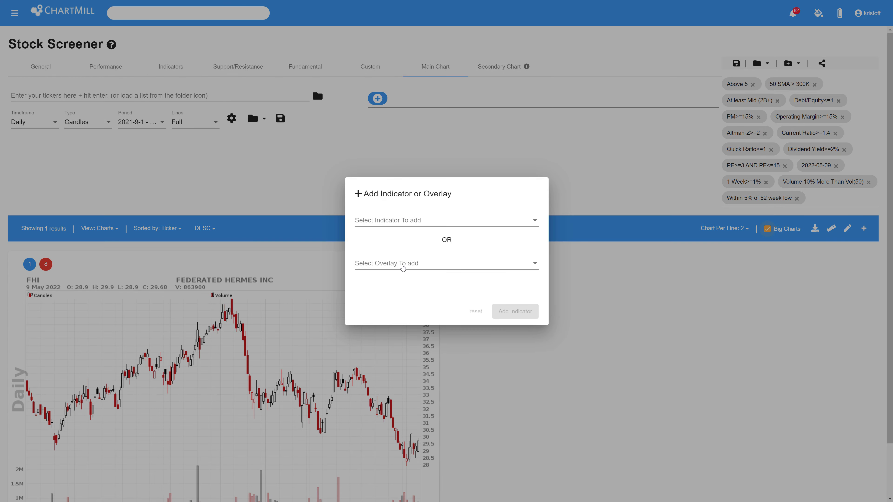
left_click(402, 268)
scroll(397, 340, "down", 3)
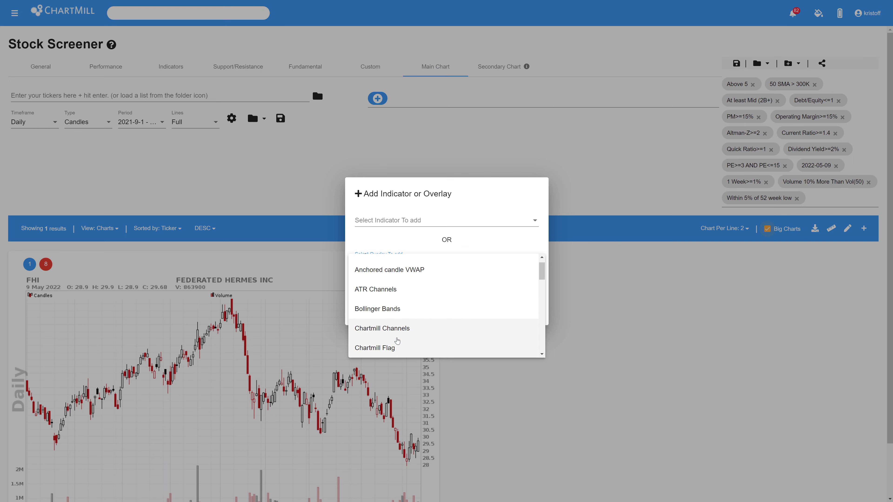
left_click(399, 348)
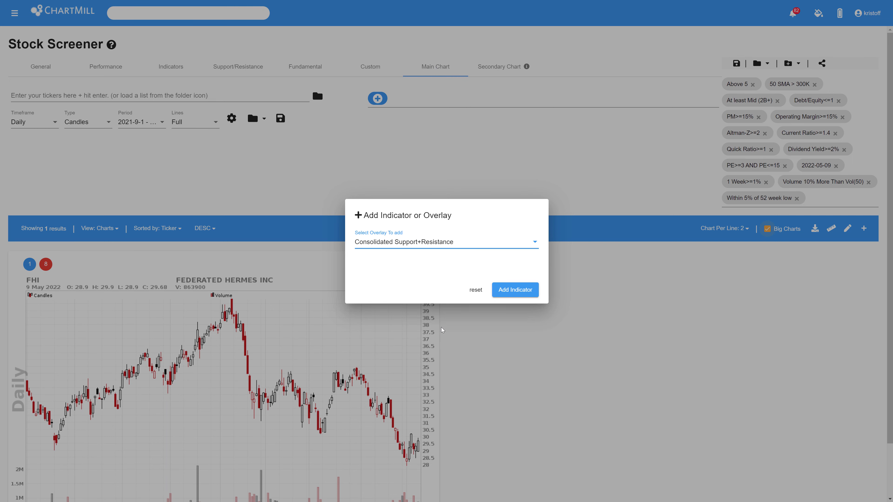
left_click(501, 290)
scroll(496, 327, "down", 2)
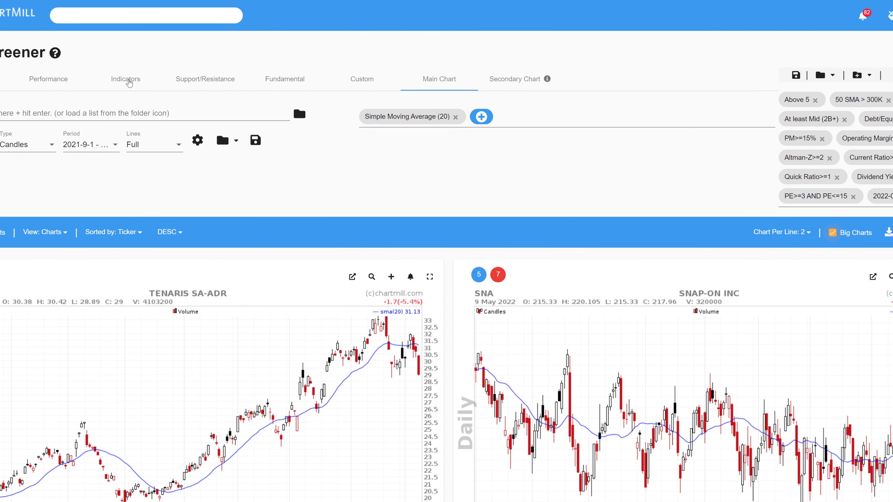
- Set the ChartMill Trend indicator filter to Long Term Trend Positive
left_click(127, 80)
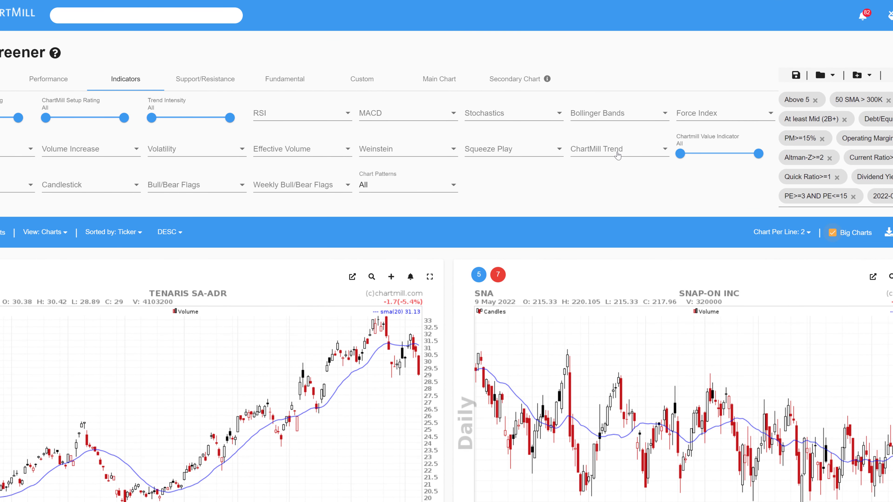
left_click(617, 155)
scroll(605, 179, "down", 2)
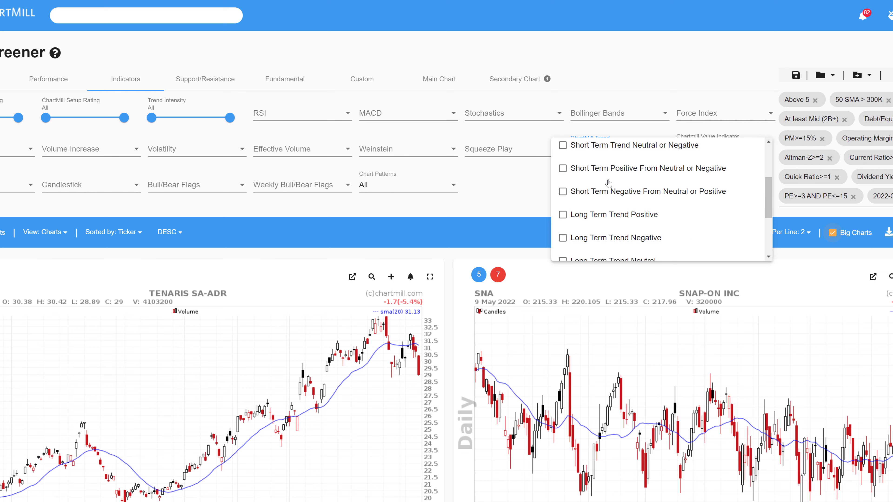
left_click(582, 215)
left_click(513, 220)
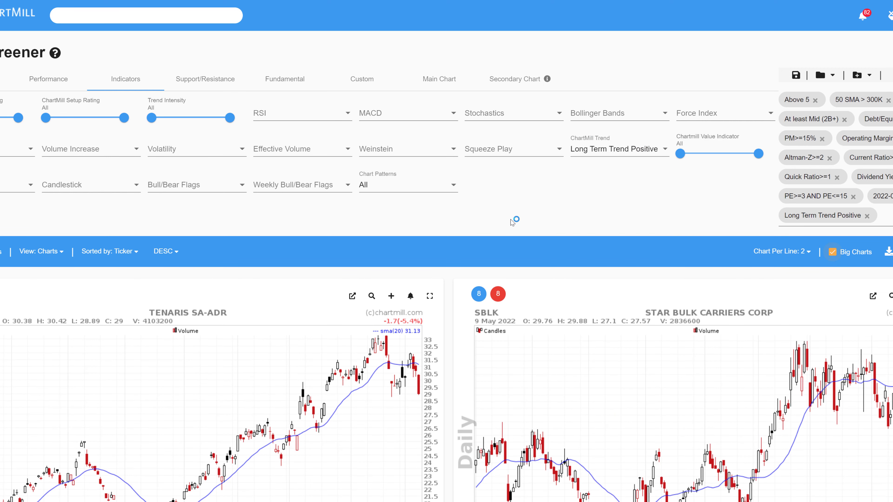
- Set the sma20 performance filter to SMA(20) Rising
left_click(48, 80)
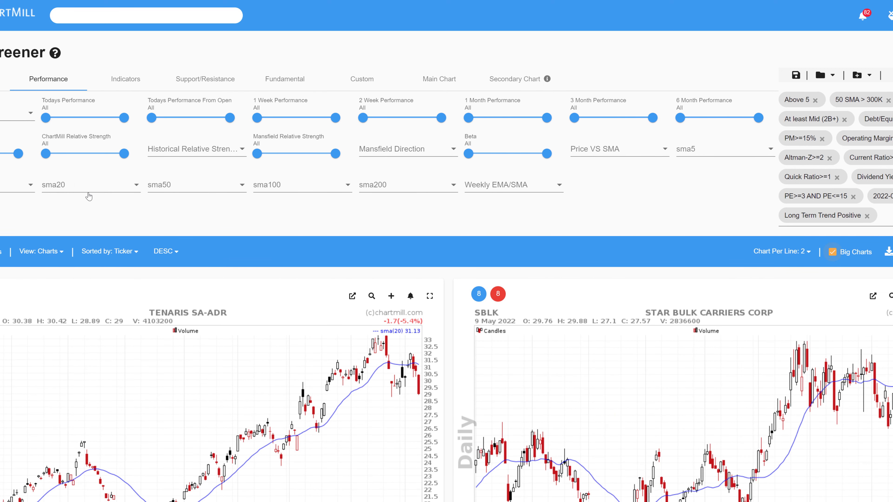
left_click(91, 189)
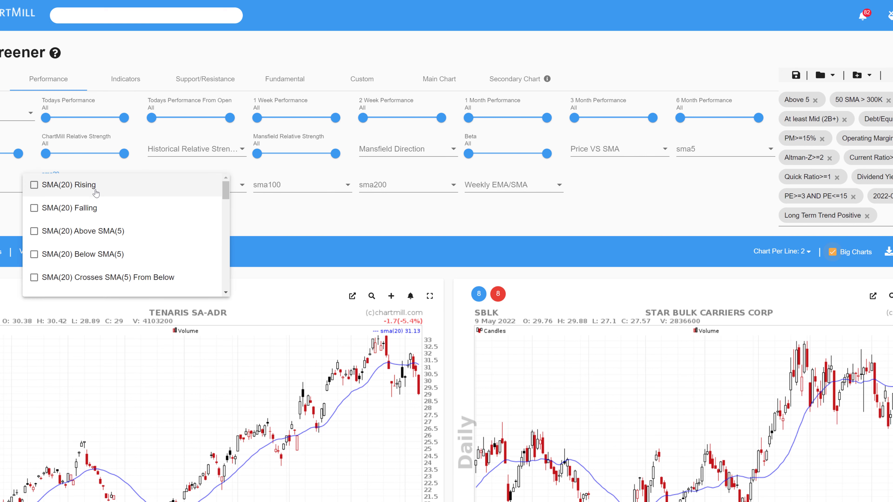
left_click(35, 186)
left_click(270, 216)
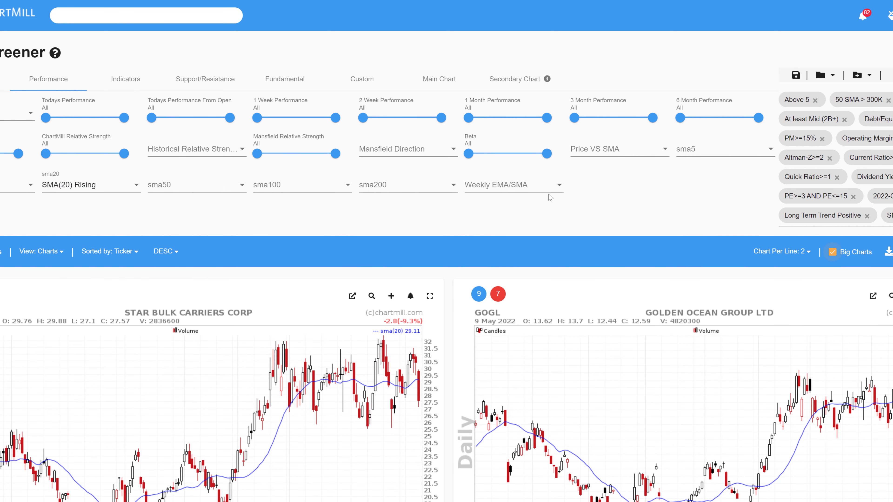
- Set the Price VS SMA filter to Price In 2% Range Of SMA(20) and look over the resulting charts
left_click(639, 151)
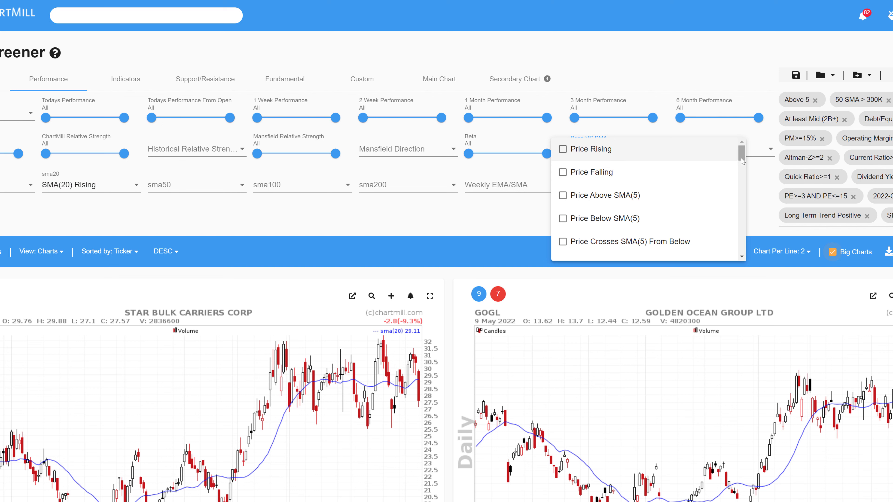
left_click_drag(741, 160, 745, 207)
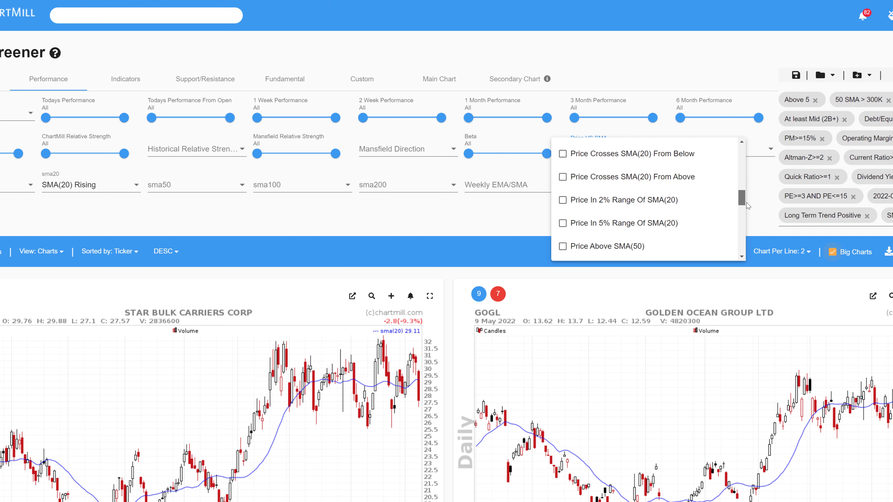
left_click(562, 200)
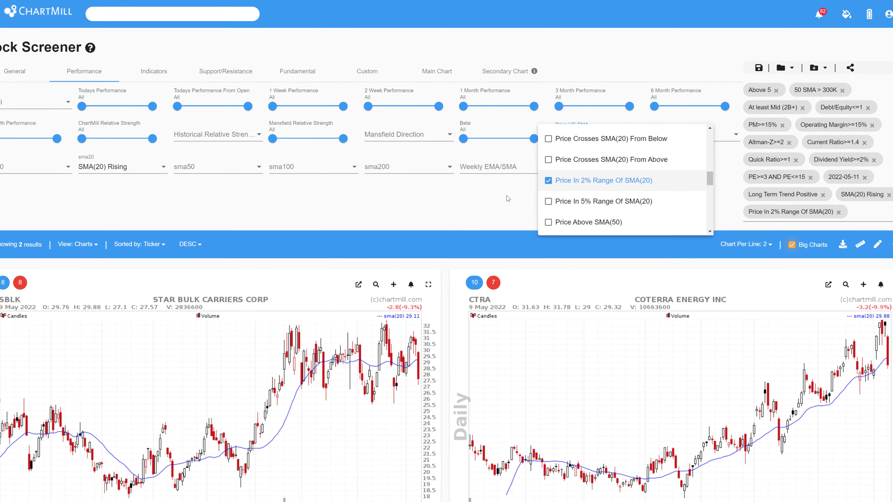
left_click(444, 82)
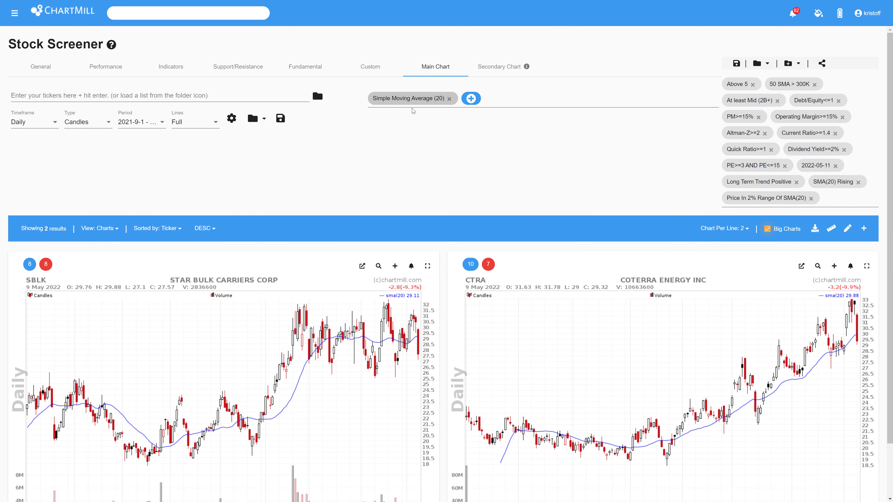
scroll(468, 175, "down", 2)
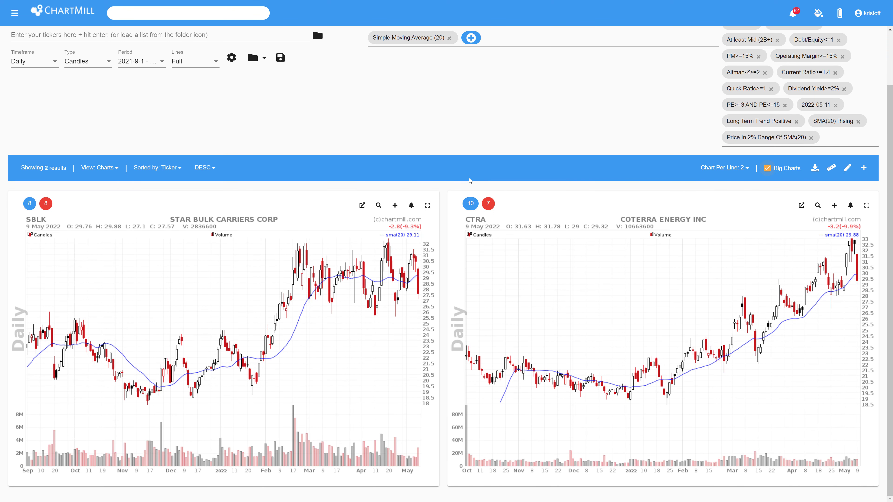
scroll(496, 112, "up", 2)
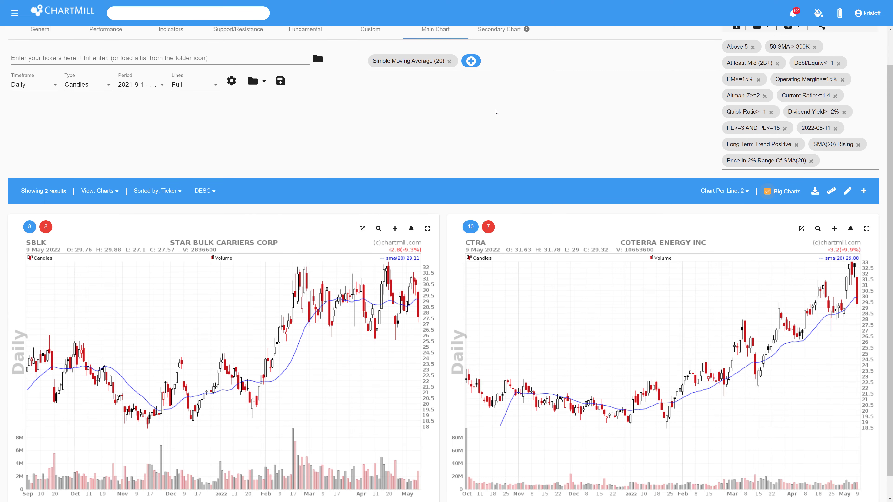
- Add the Consolidated Support+Resistance overlay alongside the 20-period moving average and view the CTRA chart in full screen
scroll(496, 112, "down", 2)
left_click(471, 38)
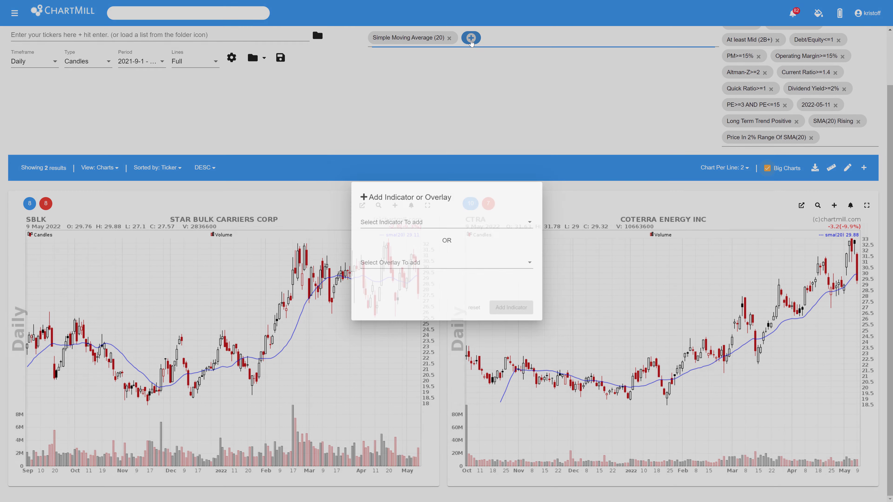
left_click(425, 269)
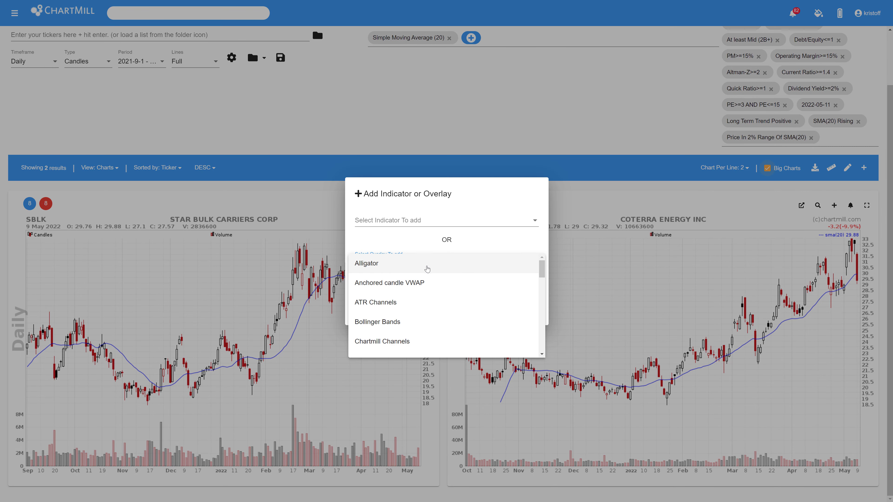
scroll(440, 288, "down", 3)
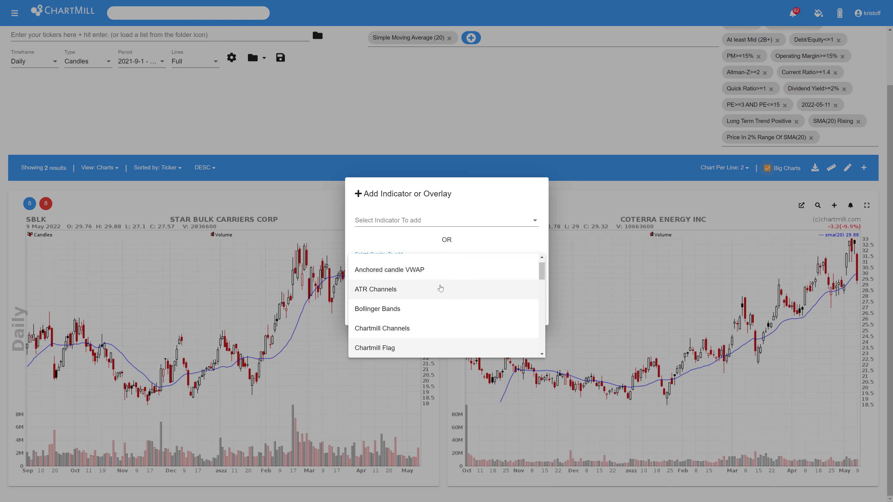
left_click(432, 348)
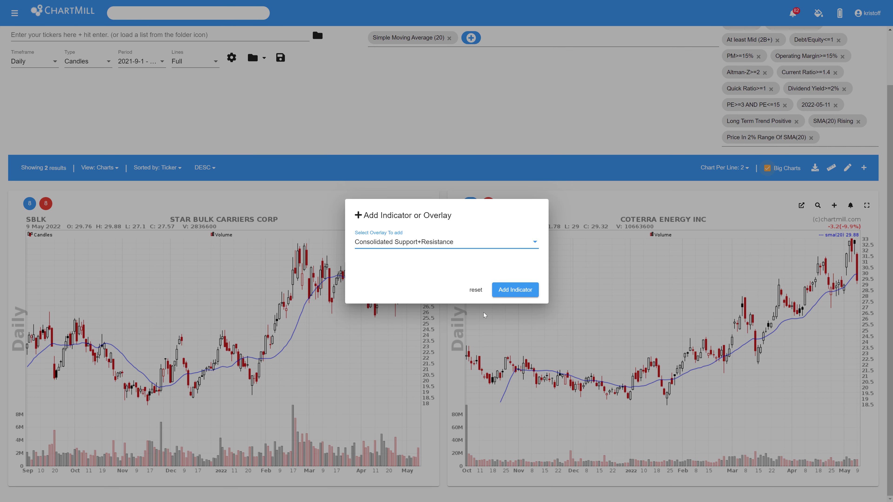
left_click(504, 294)
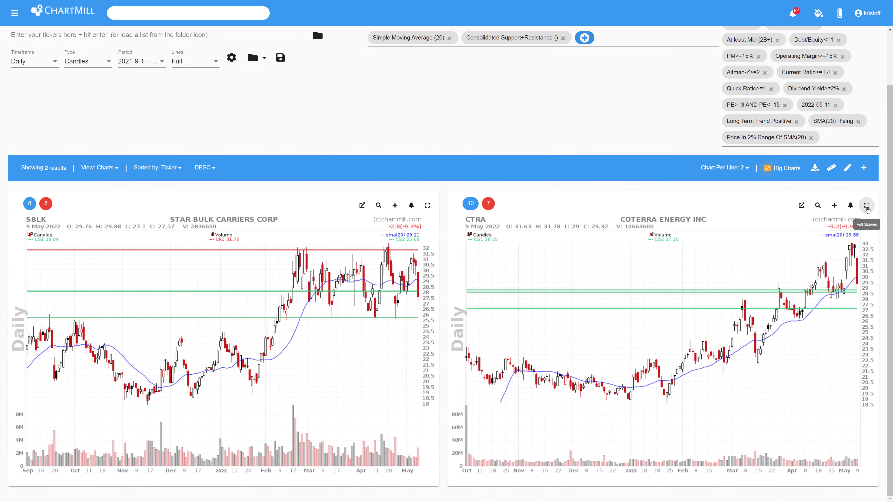
left_click(867, 206)
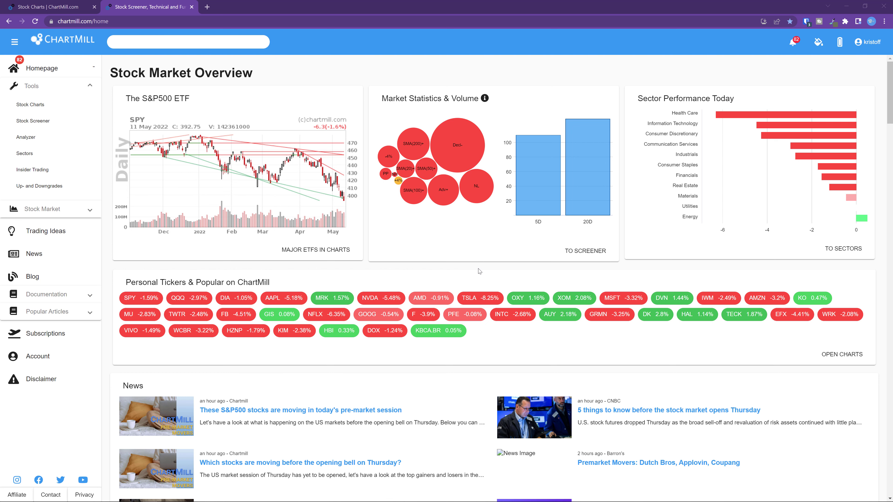
- Open the major ETFs in charts from the market overview, apply the saved Long Term View, and review the ETF charts
left_click(314, 247)
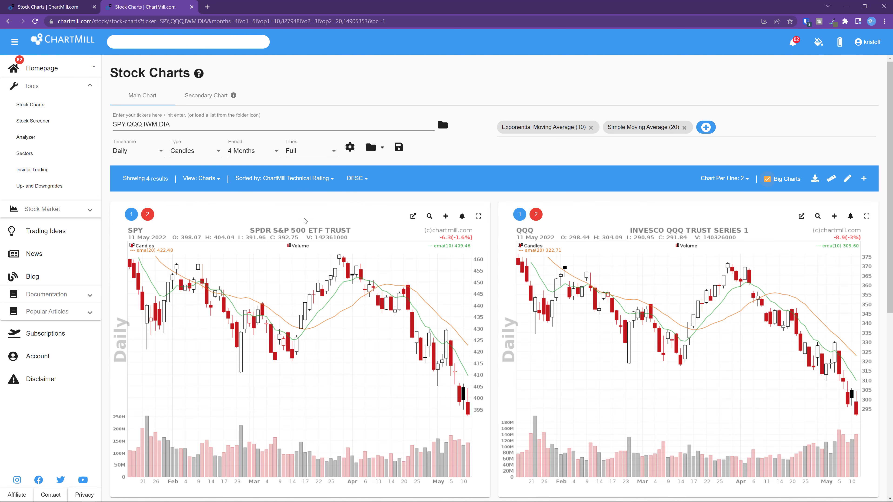
left_click(367, 148)
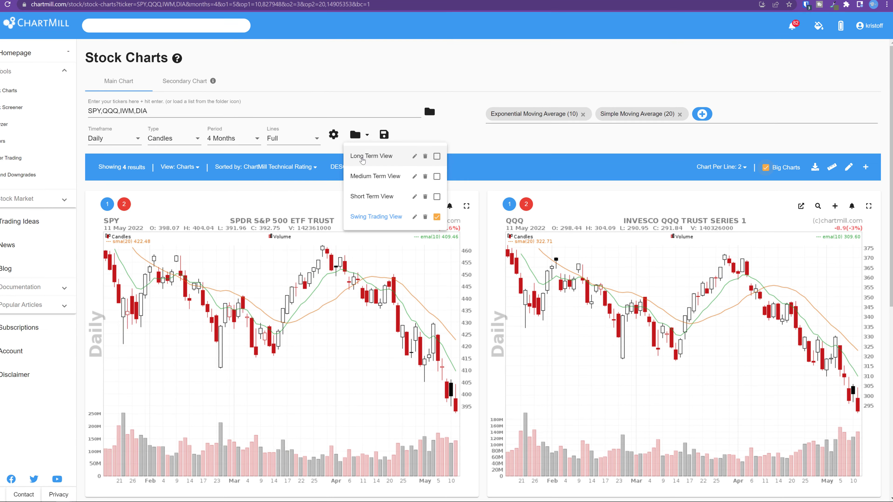
left_click(390, 167)
scroll(493, 221, "down", 3)
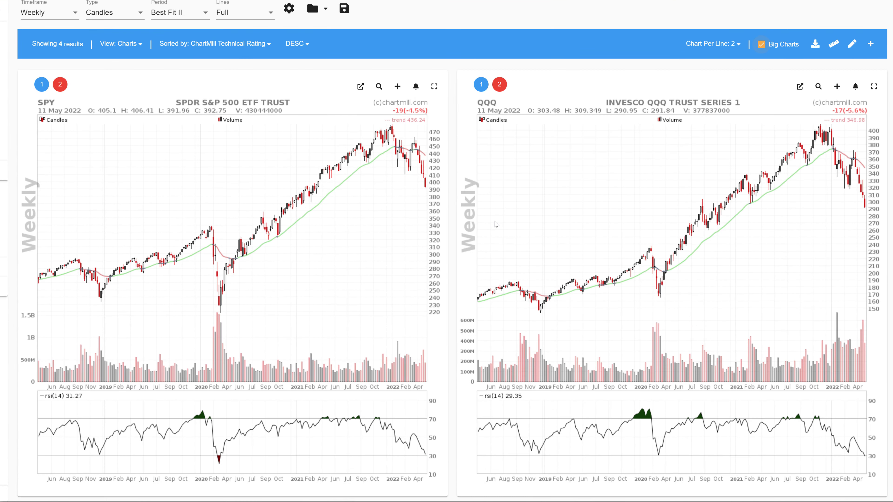
scroll(497, 224, "down", 8)
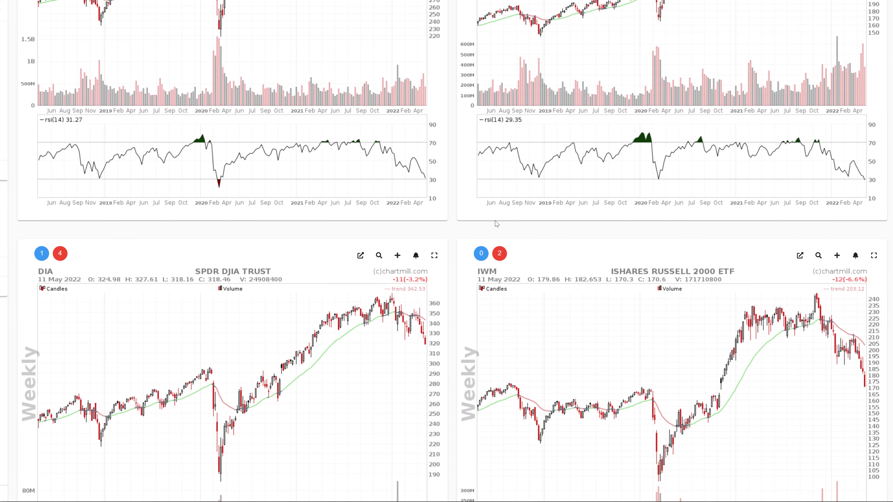
scroll(509, 240, "down", 1)
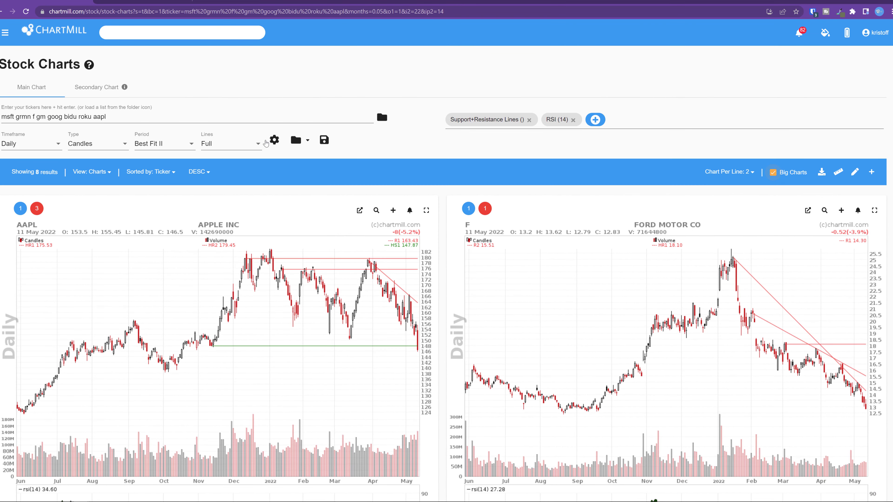
- Examine the support and resistance lines and RSI (14) on the daily charts of the listed tickers, from AAPL through GRMN
scroll(397, 169, "down", 2)
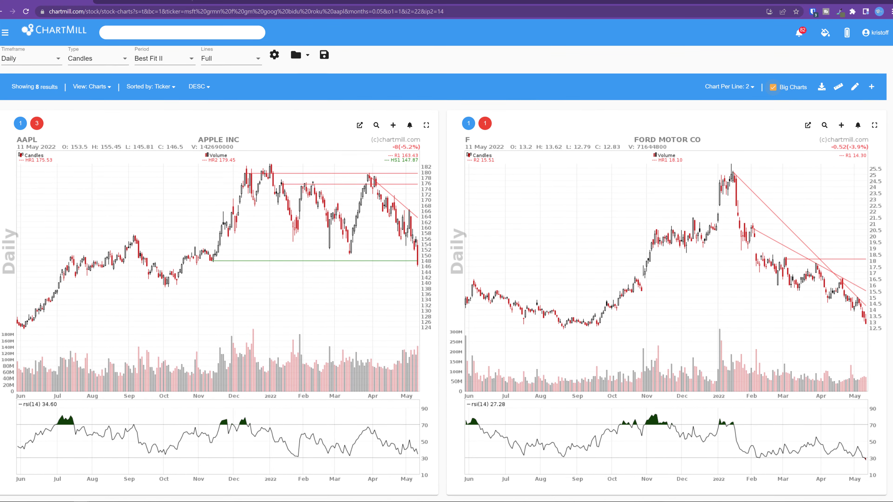
scroll(413, 271, "down", 3)
scroll(413, 271, "down", 4)
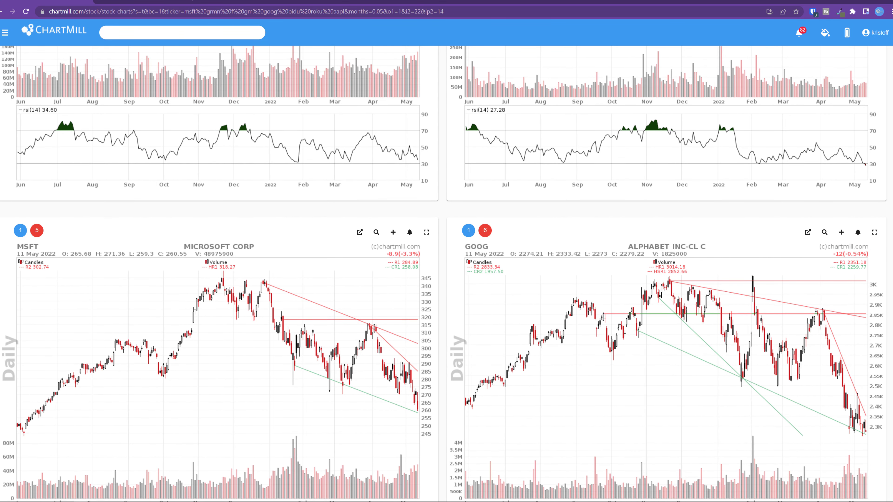
scroll(413, 271, "down", 5)
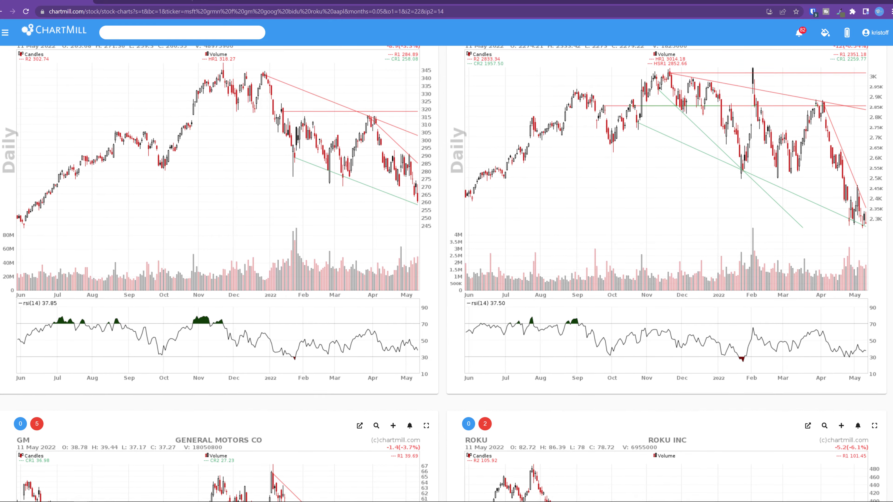
scroll(413, 271, "down", 5)
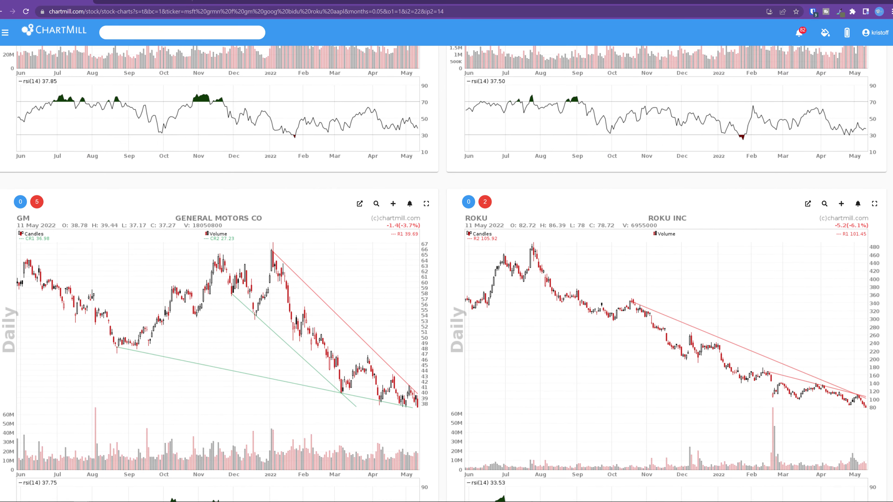
scroll(413, 271, "down", 1)
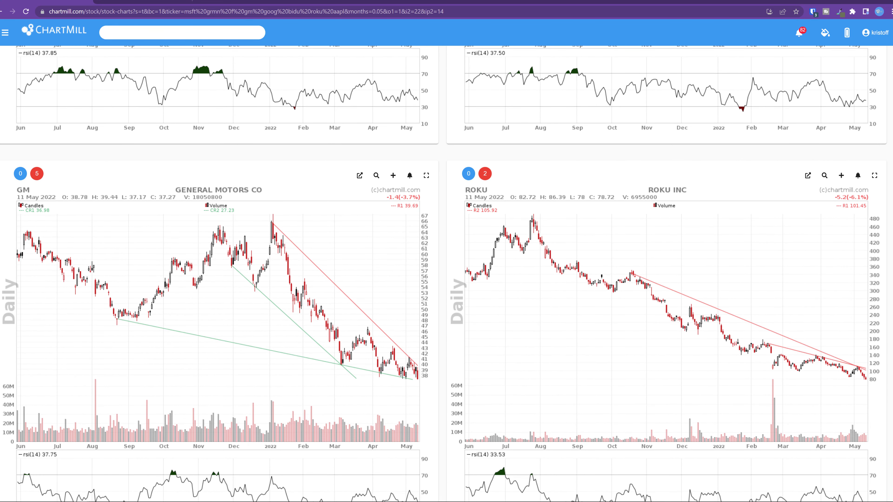
scroll(447, 271, "down", 2)
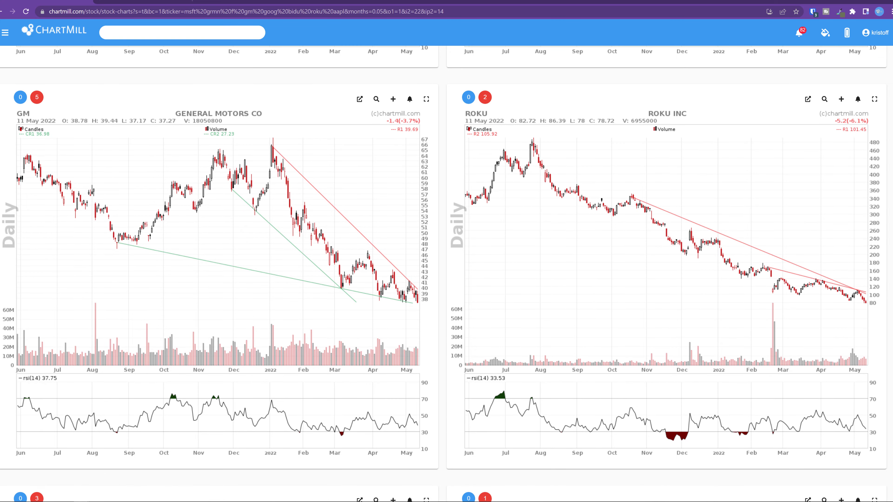
scroll(446, 271, "down", 5)
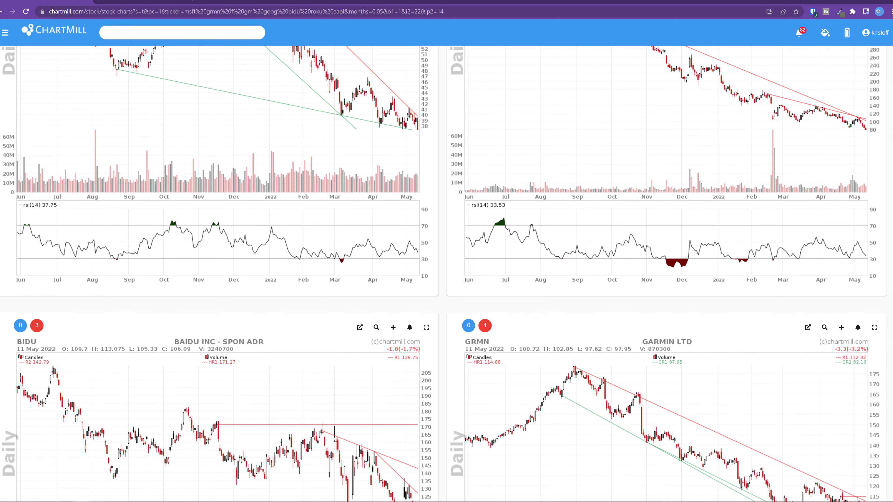
scroll(446, 271, "down", 6)
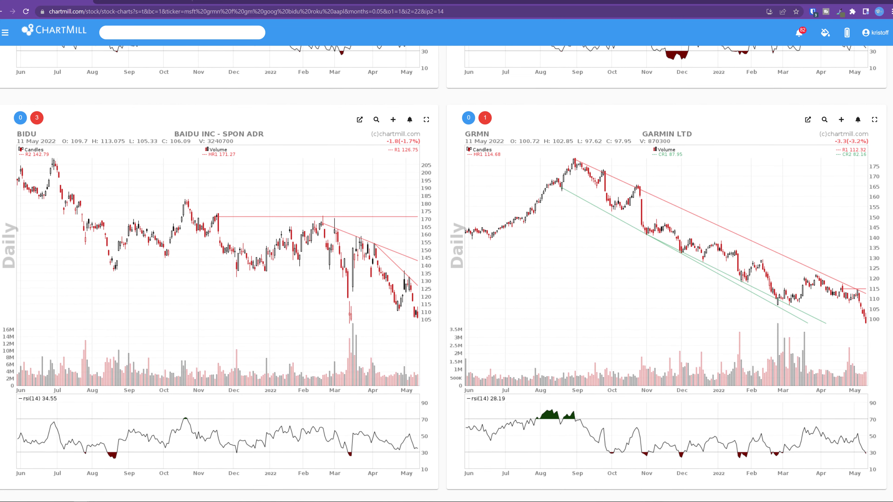